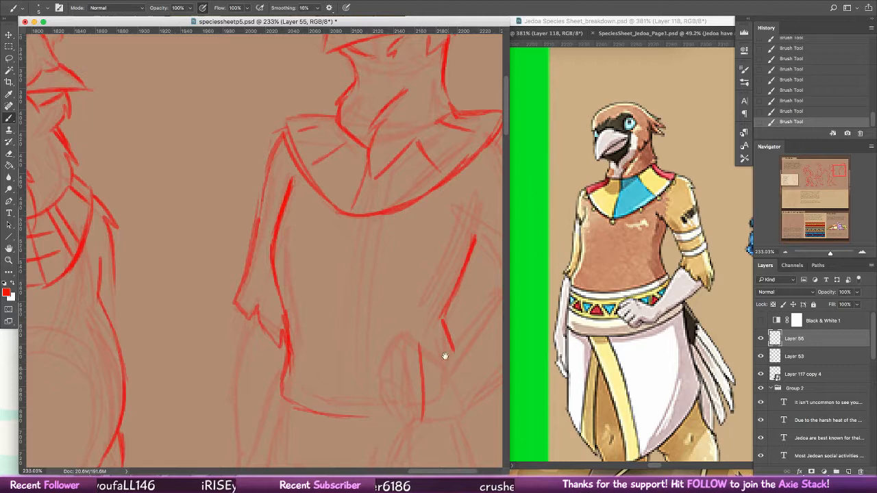
Step: Sketch the clenched hand resting on the bird figure's hip, including the knuckles, curled fingers and thumb side
mouse_move(445, 356)
mouse_down()
mouse_move(428, 307)
mouse_move(410, 354)
mouse_move(425, 364)
mouse_up()
key(super+z)
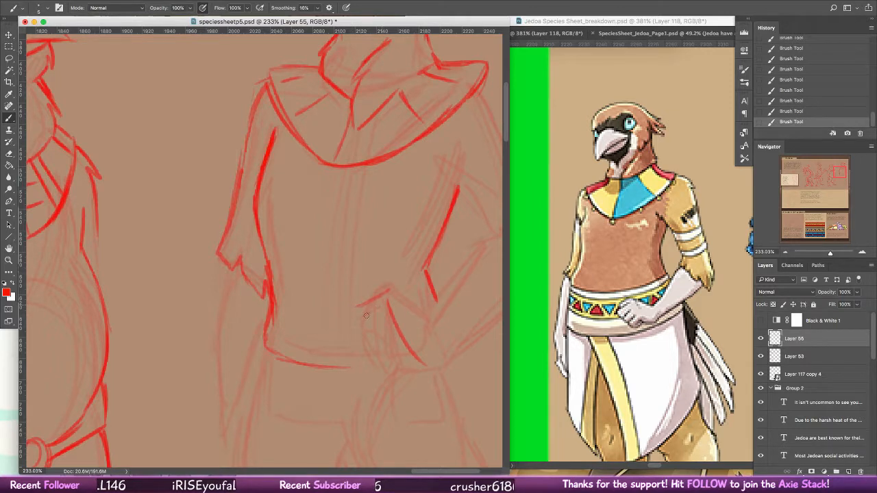
drag(366, 303, 357, 318)
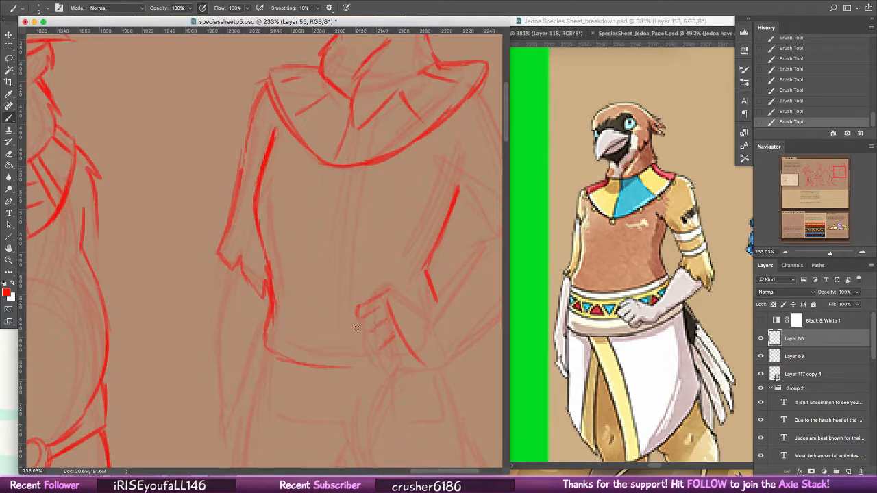
mouse_move(353, 328)
mouse_down()
mouse_move(379, 320)
mouse_move(360, 335)
mouse_move(381, 346)
mouse_move(384, 336)
mouse_move(374, 330)
mouse_move(388, 334)
mouse_move(375, 329)
mouse_move(394, 324)
mouse_move(374, 344)
mouse_up()
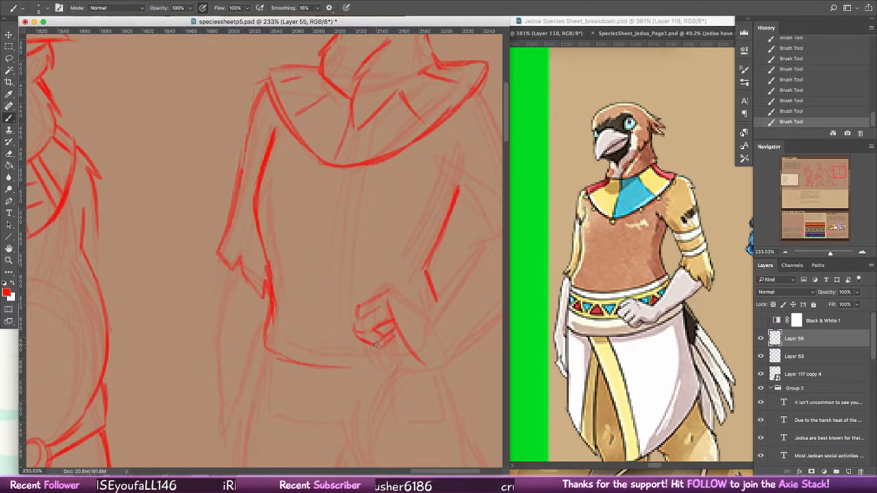
mouse_move(385, 337)
mouse_down()
mouse_move(386, 359)
mouse_move(383, 348)
mouse_move(410, 340)
mouse_move(380, 356)
mouse_move(403, 364)
mouse_move(437, 359)
mouse_move(402, 350)
mouse_move(435, 359)
mouse_up()
Step: Outline the bent arm's forearm from the wrist toward the elbow, redrawing its lower edge
mouse_move(390, 291)
mouse_down()
mouse_move(438, 352)
mouse_move(438, 331)
mouse_move(422, 361)
mouse_move(377, 351)
mouse_move(345, 359)
mouse_move(372, 315)
mouse_move(393, 310)
mouse_move(383, 313)
mouse_move(433, 251)
mouse_up()
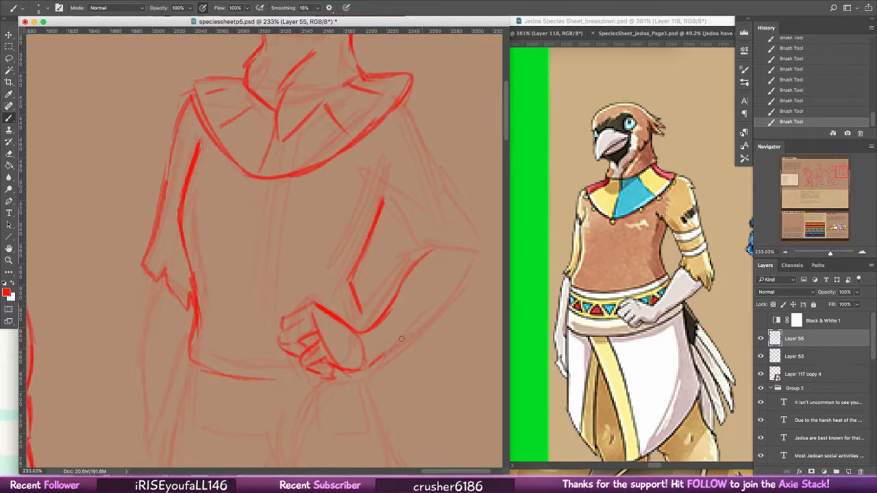
key(super+z)
key(super+z)
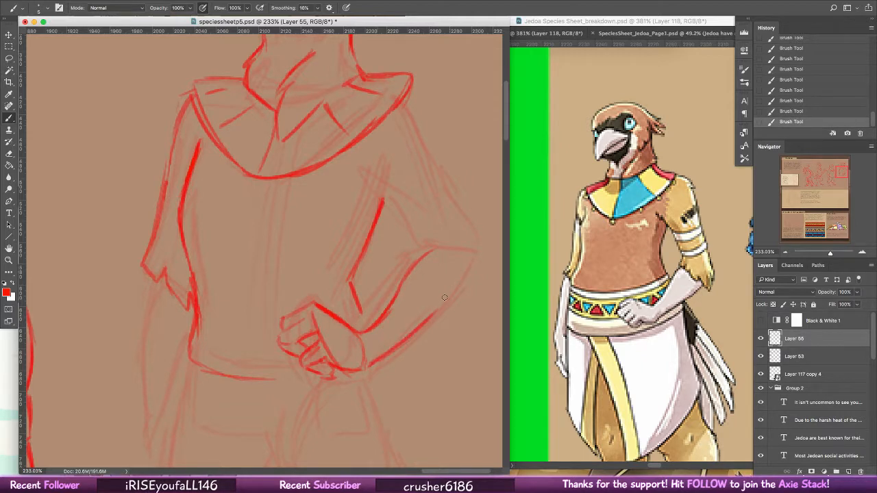
key(super+z)
drag(370, 366, 457, 301)
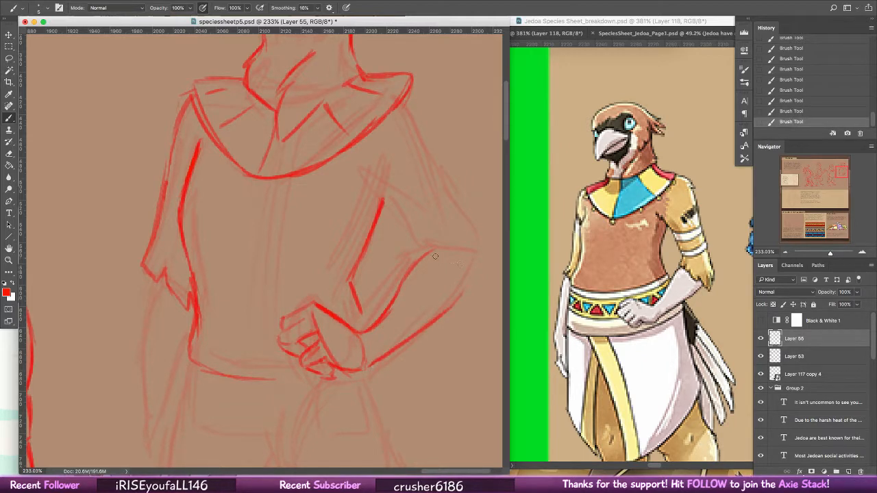
Step: Round off the bent arm's elbow and erase the excess strokes along the forearm's upper edge
mouse_move(428, 260)
mouse_down()
mouse_move(454, 302)
mouse_move(452, 272)
mouse_move(423, 261)
mouse_move(371, 324)
mouse_move(383, 303)
mouse_move(382, 312)
mouse_move(411, 270)
mouse_up()
key(e)
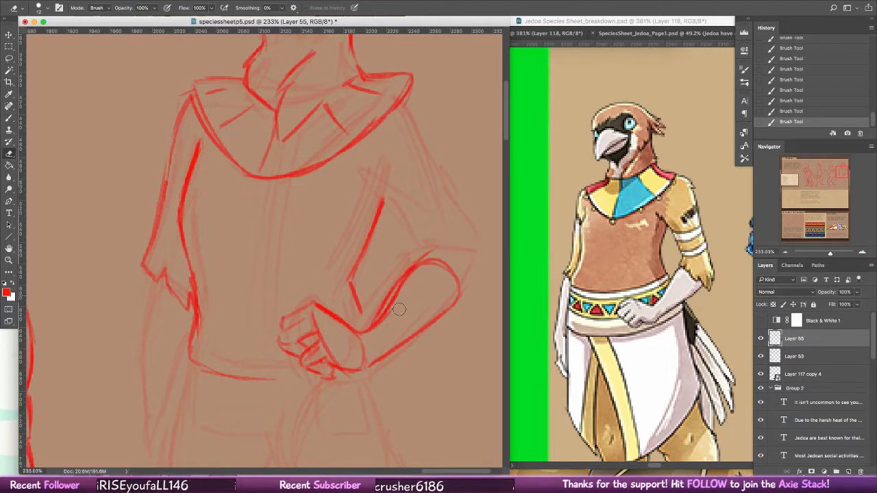
mouse_move(399, 299)
mouse_down()
mouse_move(381, 325)
mouse_move(433, 254)
mouse_up()
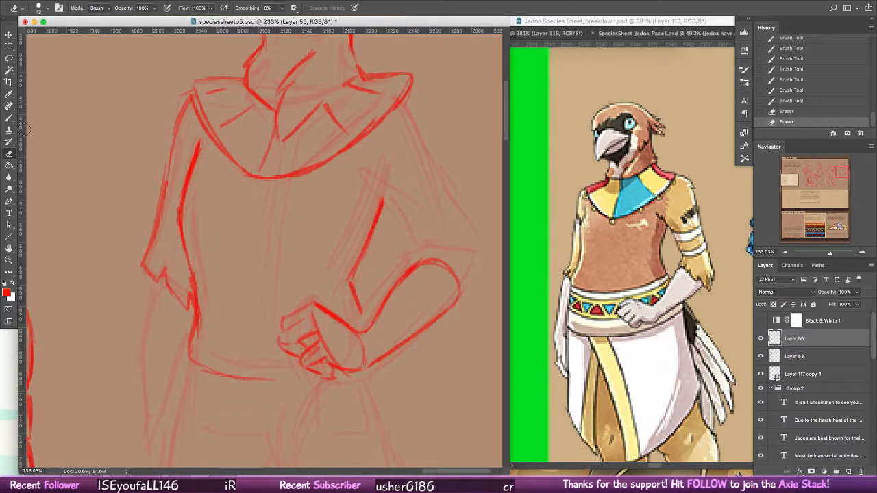
click(10, 119)
scroll(383, 327, up, 5)
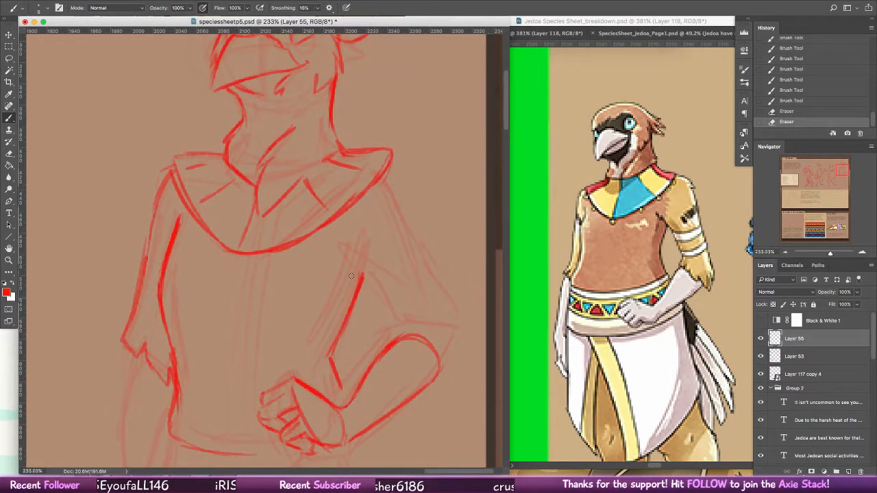
mouse_move(381, 195)
mouse_down()
mouse_move(406, 205)
mouse_move(384, 172)
mouse_up()
key(super+z)
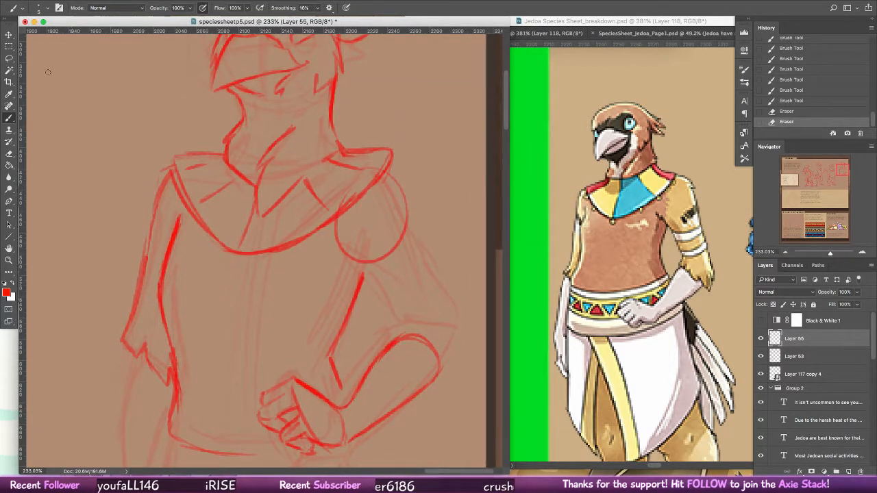
Step: Lasso the bent forearm with its hand, move it slightly up and outward, and deselect it
click(10, 59)
mouse_move(374, 336)
mouse_down()
mouse_move(355, 351)
mouse_move(346, 408)
mouse_move(267, 458)
mouse_move(411, 281)
mouse_up()
key(v)
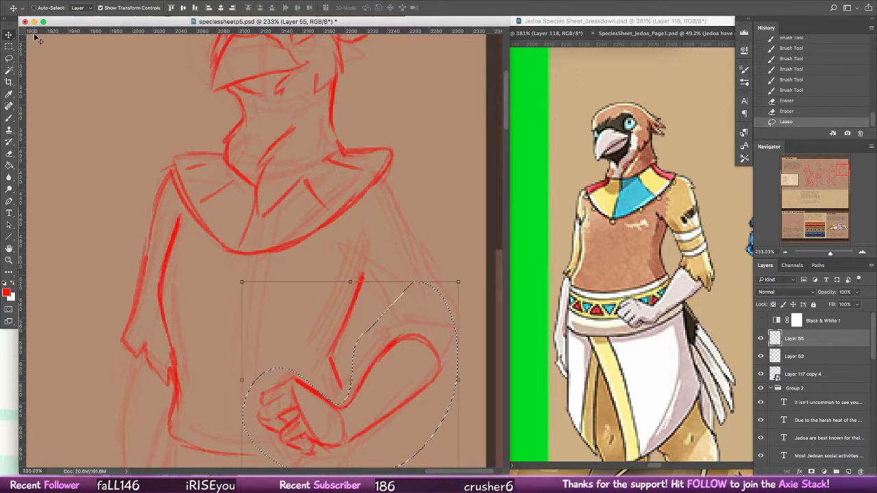
drag(400, 378, 416, 345)
key(super+d)
Step: Erase the torso line that overlaps the moved hand and wrist
key(e)
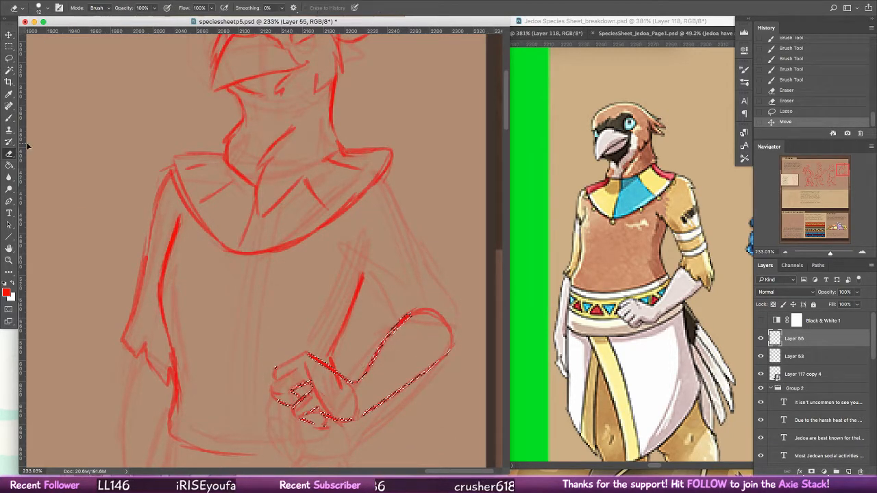
mouse_move(327, 376)
mouse_down()
mouse_move(350, 394)
mouse_move(330, 381)
mouse_move(349, 372)
mouse_up()
key(b)
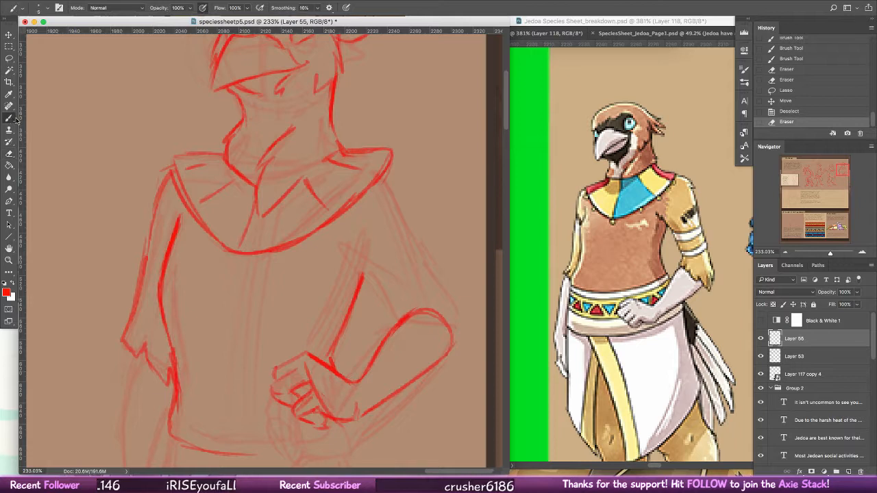
Step: Draw the bent arm's upper arm from collar to elbow with a jagged feathered cuff, erasing overlaps at the elbow
mouse_move(334, 245)
mouse_down()
mouse_move(387, 297)
mouse_move(399, 317)
mouse_up()
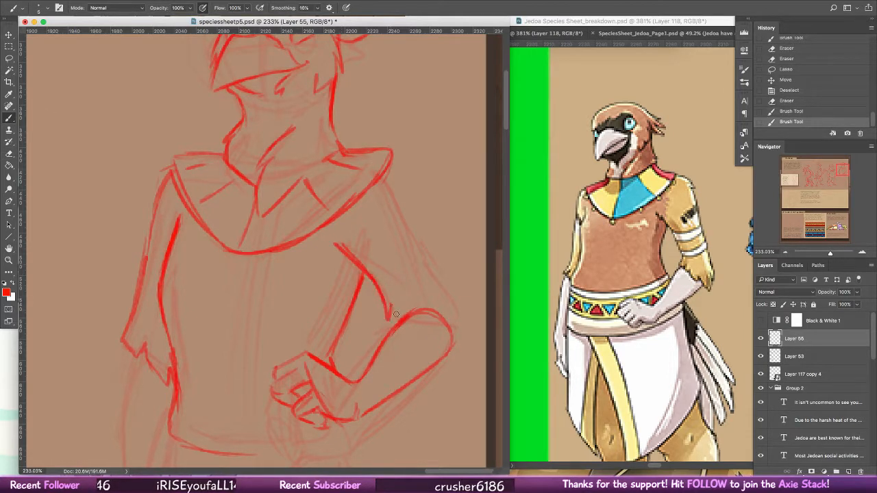
drag(381, 169, 409, 220)
drag(384, 168, 445, 279)
mouse_move(422, 242)
mouse_down()
mouse_move(460, 303)
mouse_move(470, 339)
mouse_move(422, 308)
mouse_move(454, 338)
mouse_move(452, 328)
mouse_up()
mouse_move(420, 301)
mouse_down()
mouse_move(397, 312)
mouse_move(436, 309)
mouse_move(456, 322)
mouse_up()
key(e)
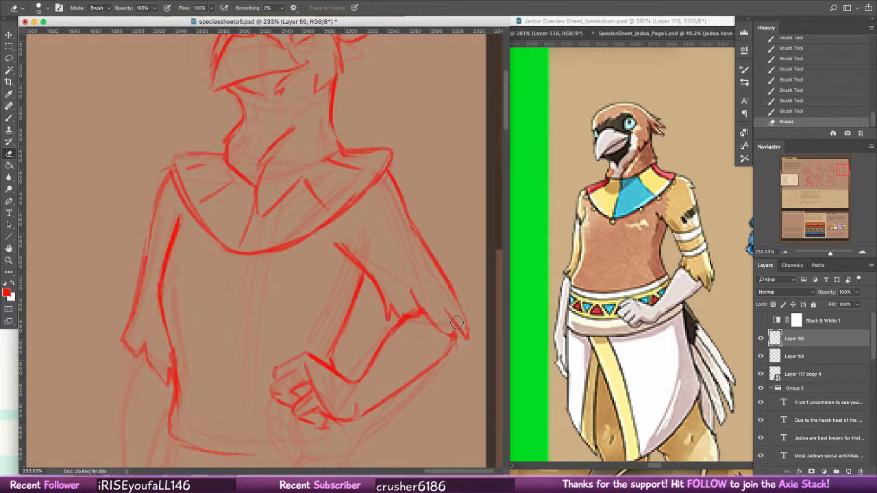
key(b)
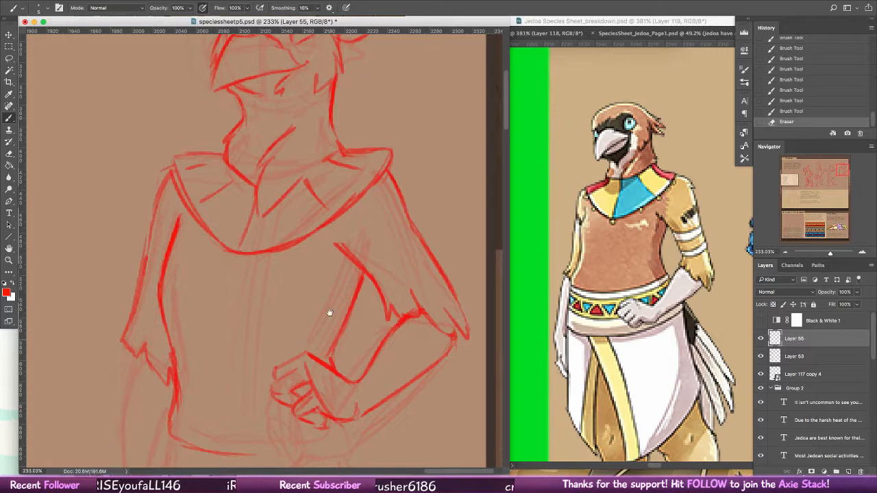
Step: Draw the short torso edge below the hand on the hip and extend the curved waistline to meet it
scroll(330, 312, down, 5)
scroll(330, 313, left, 2)
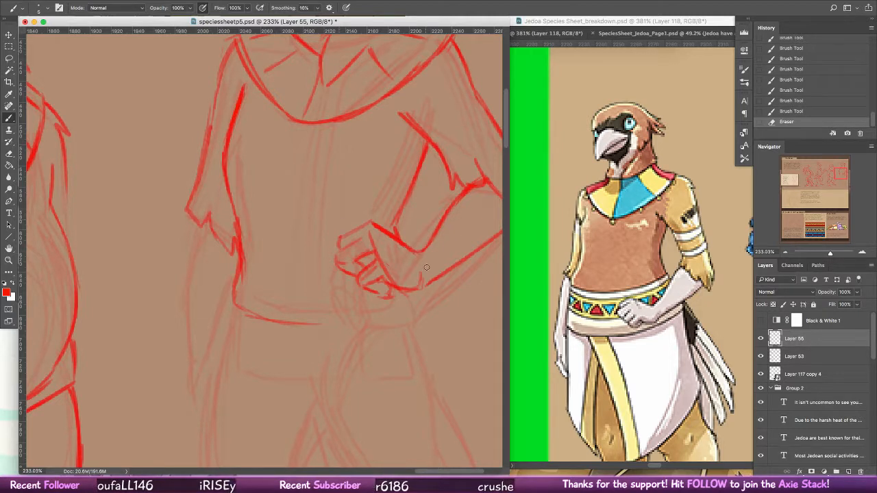
drag(426, 267, 457, 230)
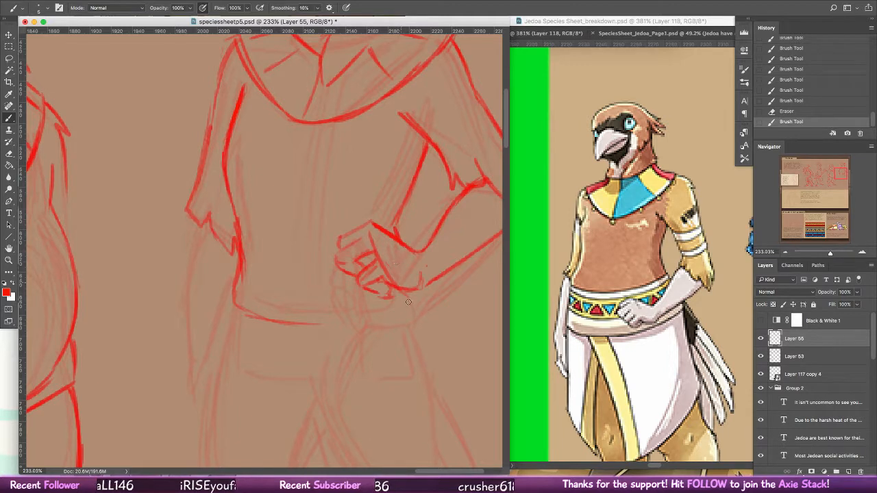
drag(409, 291, 413, 314)
drag(325, 323, 401, 312)
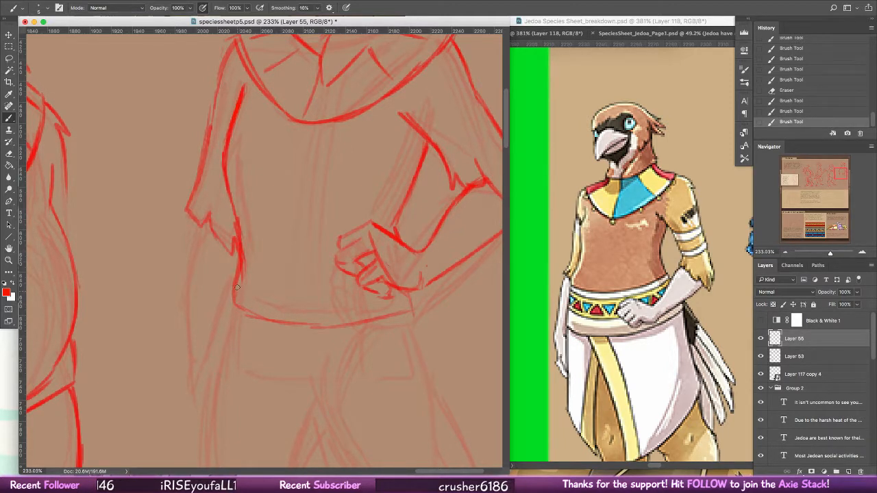
Step: Draw the wide belt's slanted sides and curved lower edge below the waistline
mouse_move(237, 287)
mouse_down()
mouse_move(213, 382)
mouse_move(370, 394)
mouse_up()
drag(238, 382, 408, 383)
drag(335, 394, 422, 372)
mouse_move(414, 310)
mouse_down()
mouse_move(425, 365)
mouse_move(414, 307)
mouse_move(429, 366)
mouse_move(390, 387)
mouse_move(433, 368)
mouse_move(414, 297)
mouse_up()
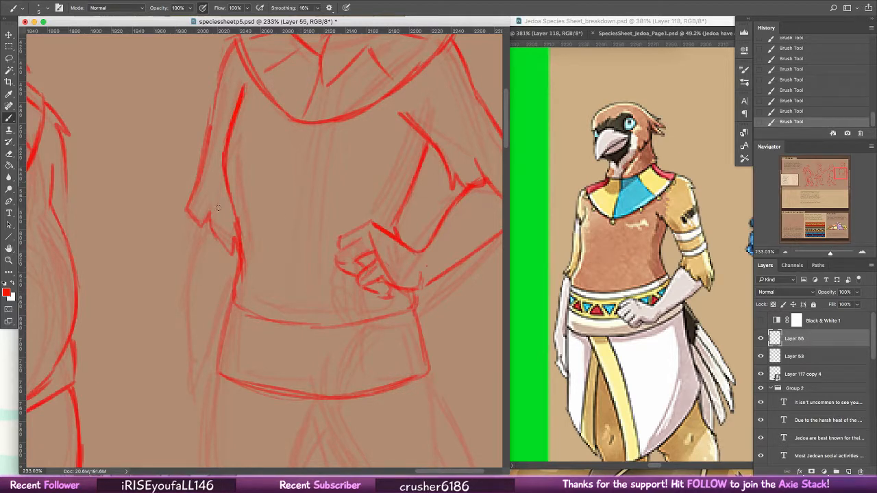
Step: Draw the hanging arm's forearm and hand below the feathered sleeve, alongside the belt
drag(200, 225, 194, 259)
drag(201, 225, 196, 329)
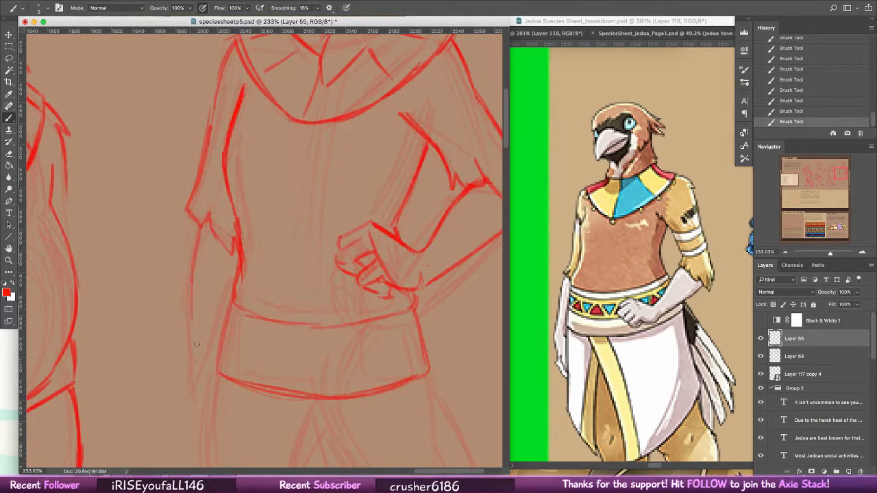
mouse_move(195, 267)
mouse_down()
mouse_move(195, 325)
mouse_move(213, 243)
mouse_move(193, 300)
mouse_move(196, 363)
mouse_up()
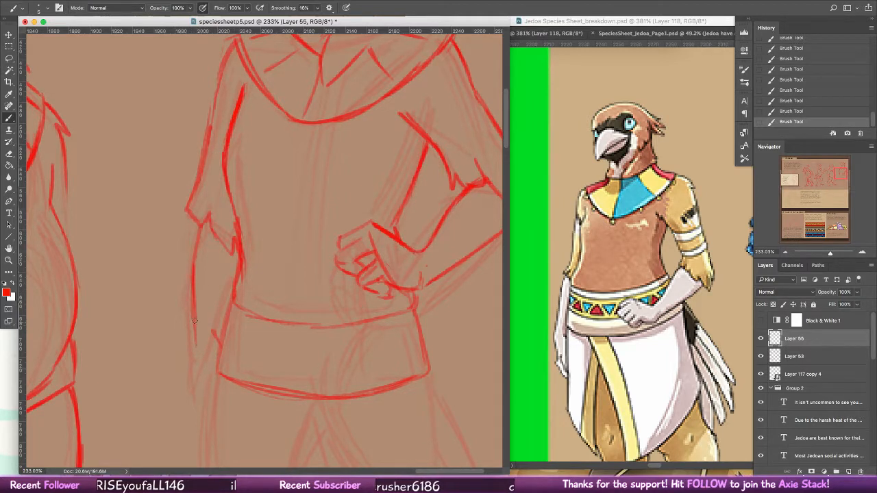
drag(194, 321, 195, 370)
mouse_move(192, 391)
mouse_down()
mouse_move(217, 344)
mouse_move(198, 337)
mouse_move(190, 383)
mouse_move(224, 313)
mouse_move(192, 389)
mouse_move(198, 330)
mouse_move(192, 398)
mouse_move(198, 375)
mouse_move(202, 410)
mouse_up()
mouse_move(193, 364)
mouse_down()
mouse_move(195, 402)
mouse_move(209, 390)
mouse_up()
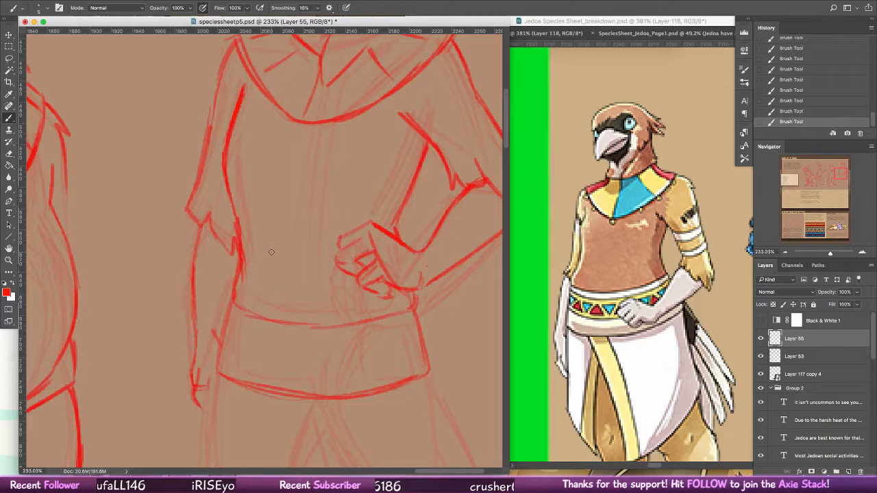
drag(215, 336, 231, 303)
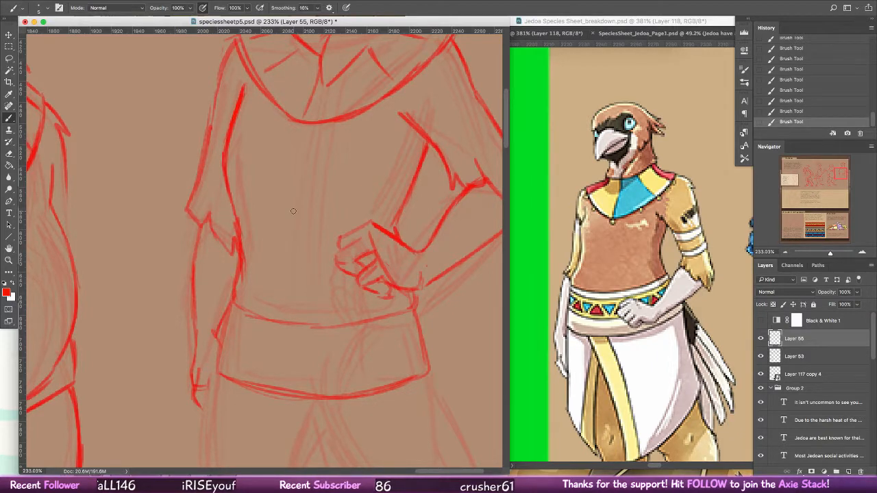
Step: Draw the skirt's front wrap below the belt with a diagonal opening edge, pointed hem and outer side
scroll(407, 240, down, 10)
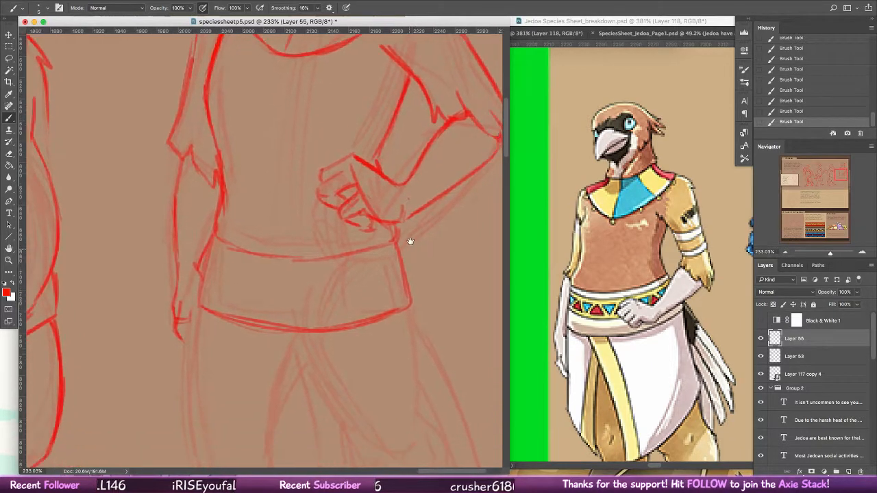
drag(299, 288, 300, 279)
drag(283, 237, 311, 288)
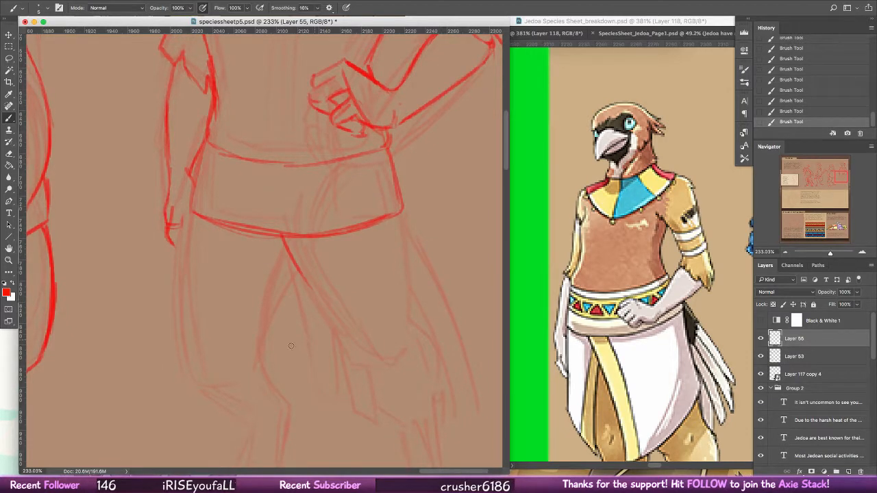
key(super+z)
mouse_move(245, 238)
mouse_down()
mouse_move(311, 396)
mouse_move(384, 356)
mouse_move(415, 308)
mouse_up()
drag(403, 216, 415, 302)
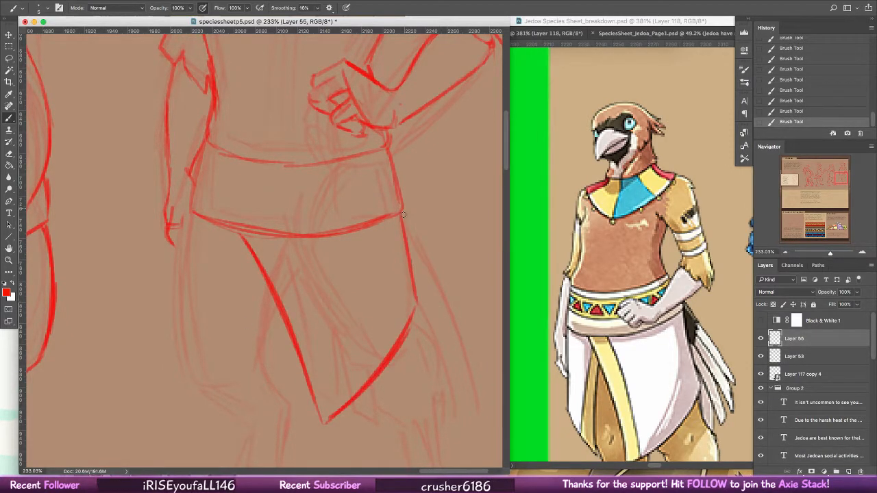
drag(403, 214, 416, 303)
Step: Draw the skirt's second panel, erase its stray strokes, and add trim lines along both panels' opening edges
mouse_move(265, 274)
mouse_down()
mouse_move(230, 394)
mouse_move(174, 380)
mouse_move(163, 367)
mouse_move(179, 384)
mouse_move(180, 242)
mouse_move(188, 223)
mouse_move(180, 399)
mouse_move(192, 213)
mouse_move(180, 369)
mouse_up()
drag(176, 325, 202, 385)
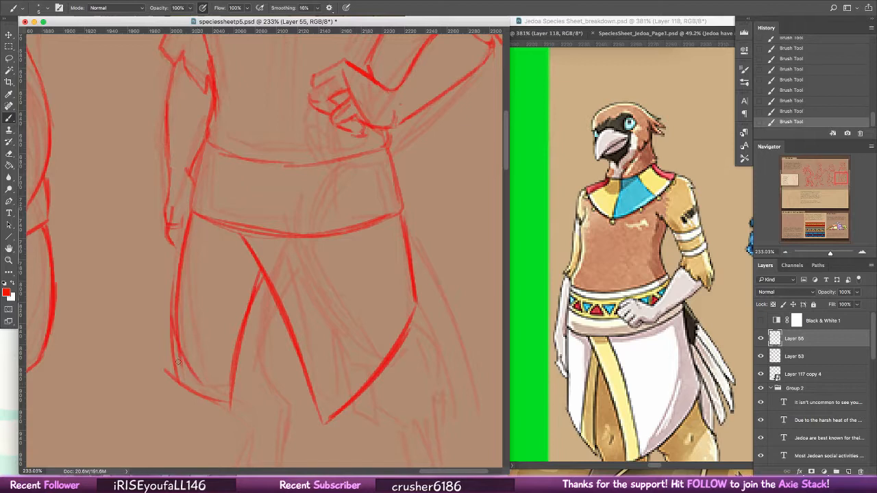
key(e)
mouse_move(170, 294)
mouse_down()
mouse_move(171, 370)
mouse_move(191, 401)
mouse_move(166, 372)
mouse_move(224, 401)
mouse_move(250, 276)
mouse_up()
key(b)
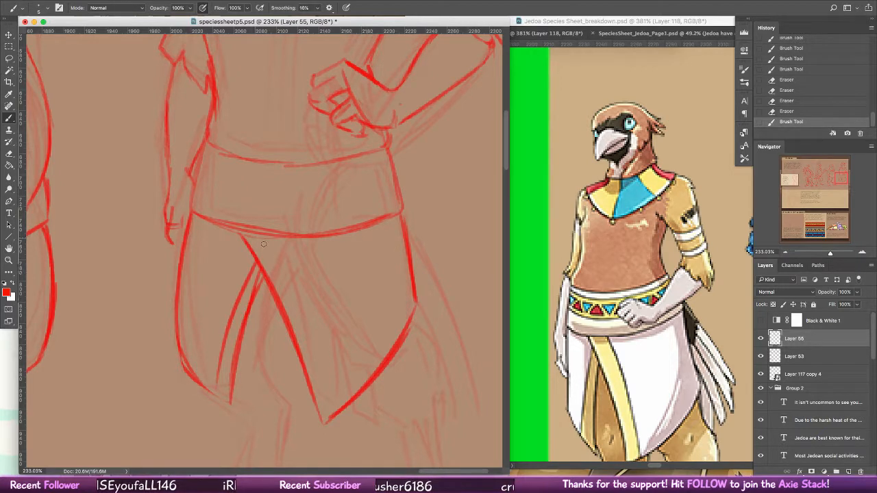
drag(259, 240, 335, 377)
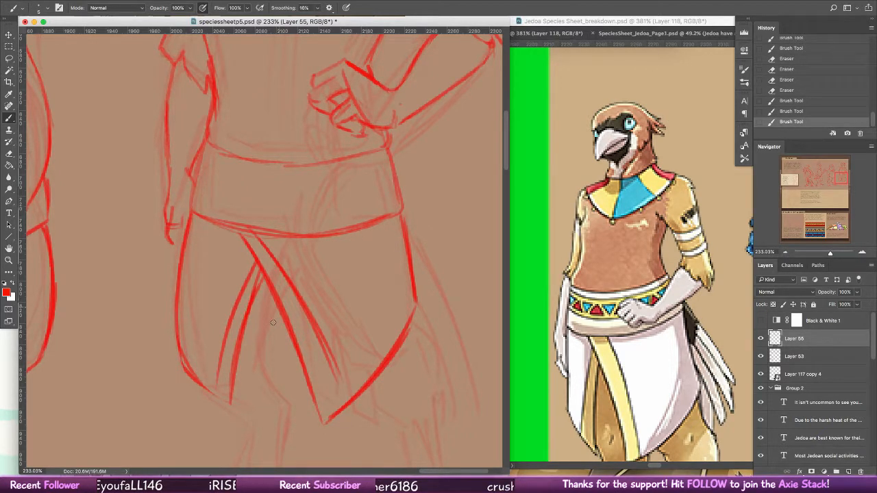
Step: Sketch the leg showing through the skirt opening down to a jagged feathered cuff, and finish the adjoining panel's hem
drag(281, 312, 266, 373)
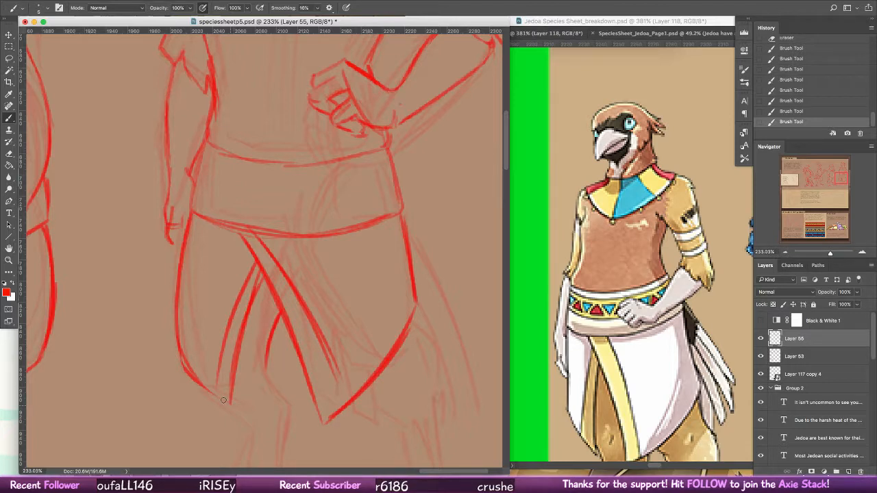
drag(206, 393, 230, 404)
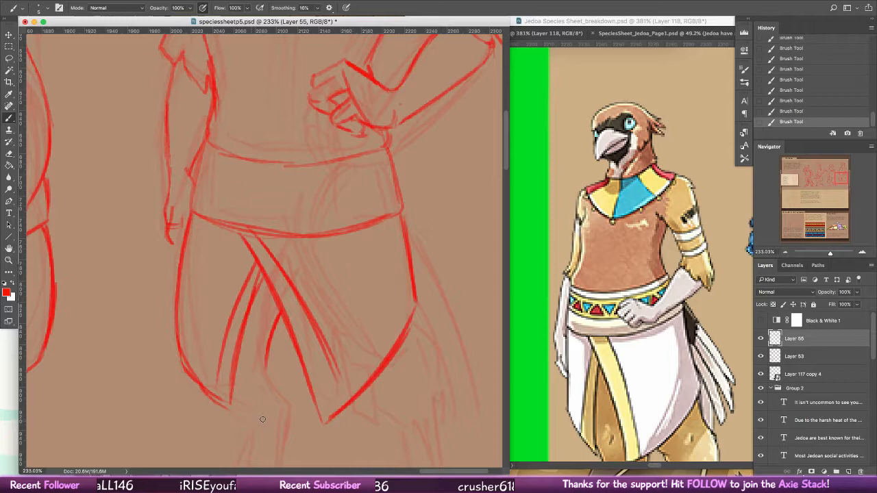
drag(266, 362, 291, 403)
drag(292, 403, 321, 303)
drag(617, 329, 616, 242)
click(261, 303)
mouse_move(259, 303)
mouse_down()
mouse_move(284, 328)
mouse_move(308, 307)
mouse_move(313, 325)
mouse_up()
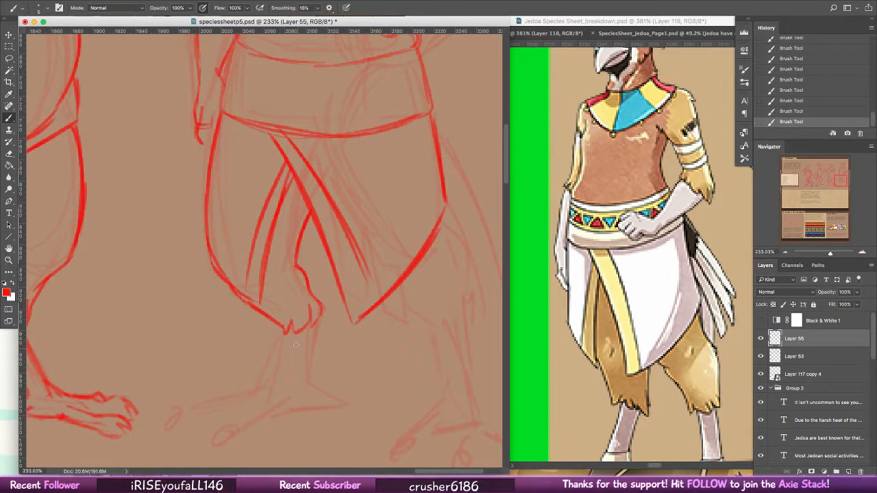
Step: Draw the lower leg below the first feathered cuff, plus that foot's sole and front toes, following the coloured reference
mouse_move(292, 331)
mouse_down()
mouse_move(276, 380)
mouse_move(300, 370)
mouse_move(298, 382)
mouse_up()
drag(338, 350, 372, 250)
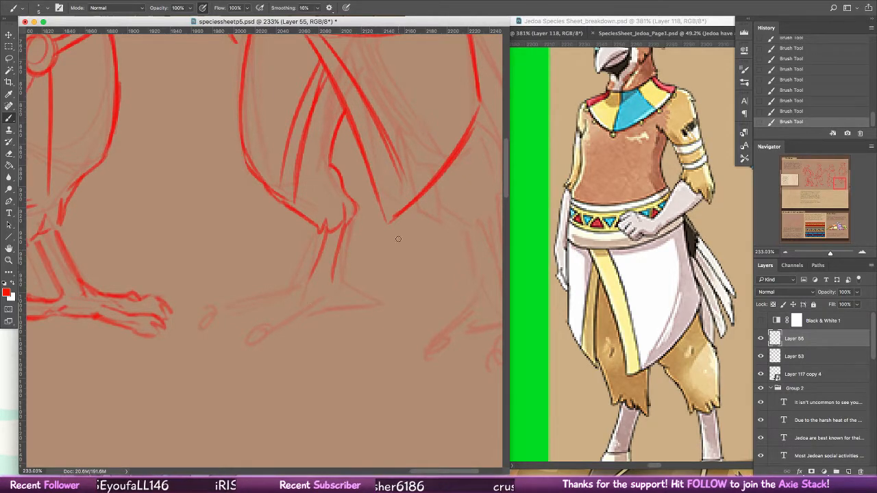
click(615, 279)
drag(678, 263, 743, 126)
click(330, 306)
drag(343, 301, 299, 309)
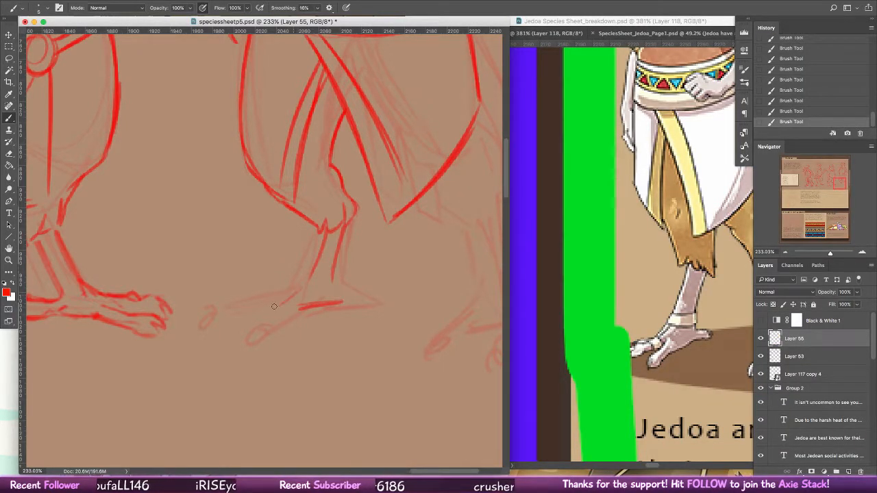
mouse_move(299, 292)
mouse_down()
mouse_move(263, 312)
mouse_move(255, 328)
mouse_move(274, 319)
mouse_up()
drag(305, 282, 245, 301)
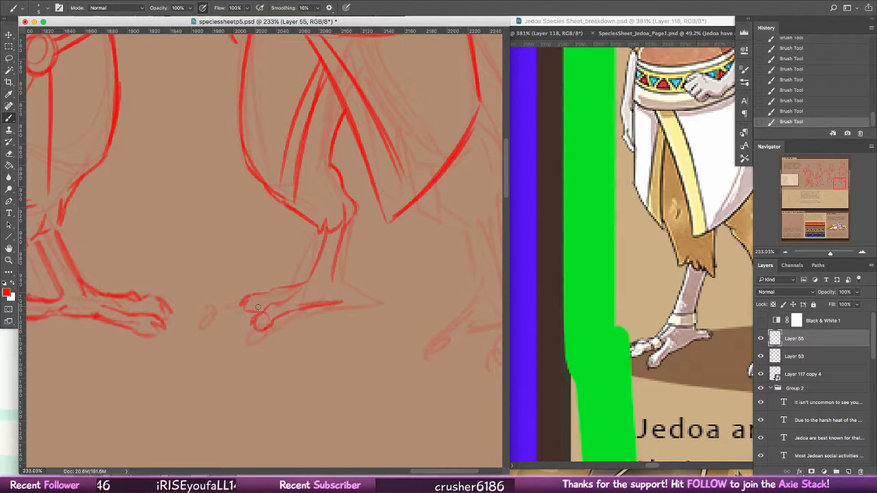
Step: Refine the first foot's front toes, add the rear toe and heel line, and draw a band around the ankle
key(super+z)
drag(249, 309, 260, 308)
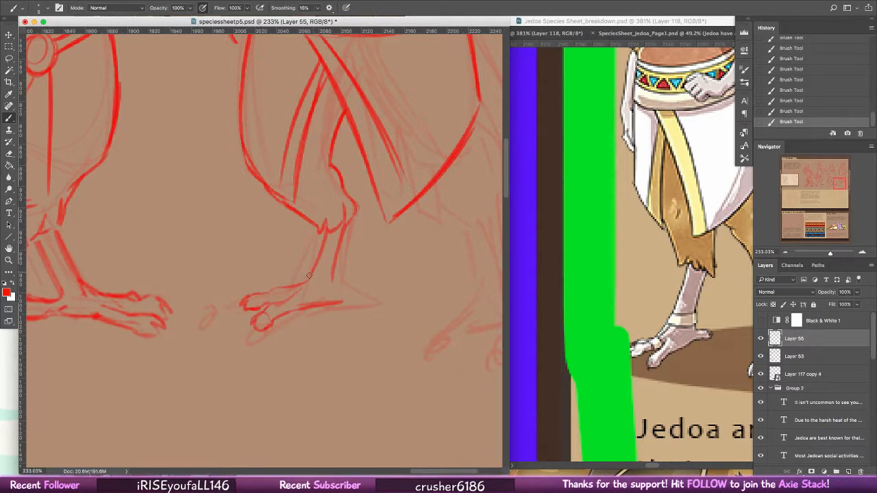
mouse_move(309, 275)
mouse_down()
mouse_move(259, 295)
mouse_move(319, 305)
mouse_up()
key(super+z)
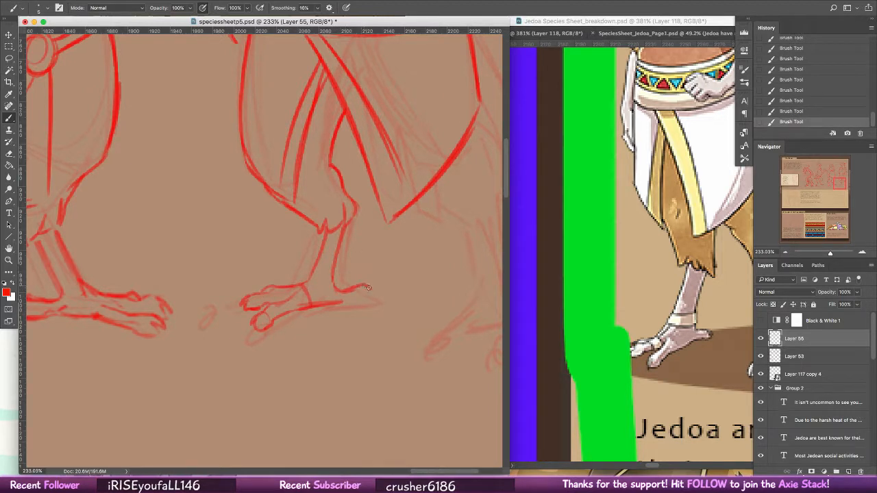
drag(347, 303, 371, 301)
key(super+z)
key(super+z)
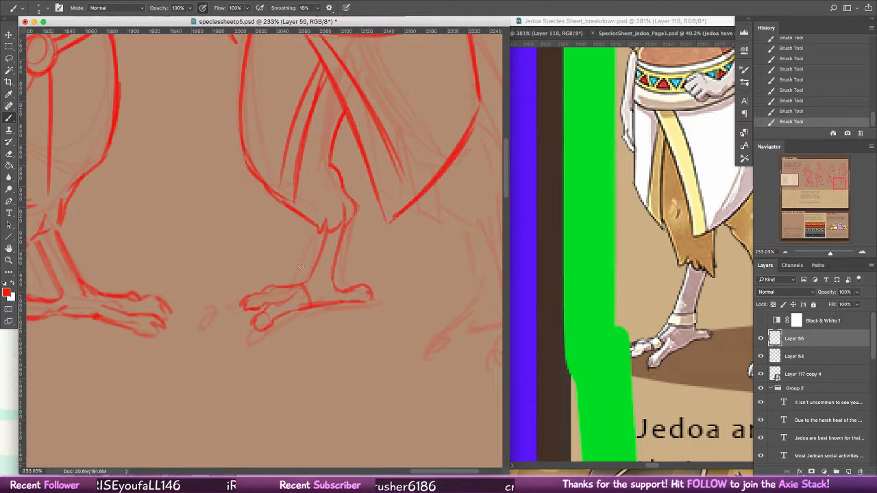
mouse_move(308, 279)
mouse_down()
mouse_move(331, 282)
mouse_move(335, 268)
mouse_up()
Step: Draw the second leg below the skirt's outer hem, with a rounded feathered thigh, jagged cuff and slim shin
scroll(353, 237, right, 5)
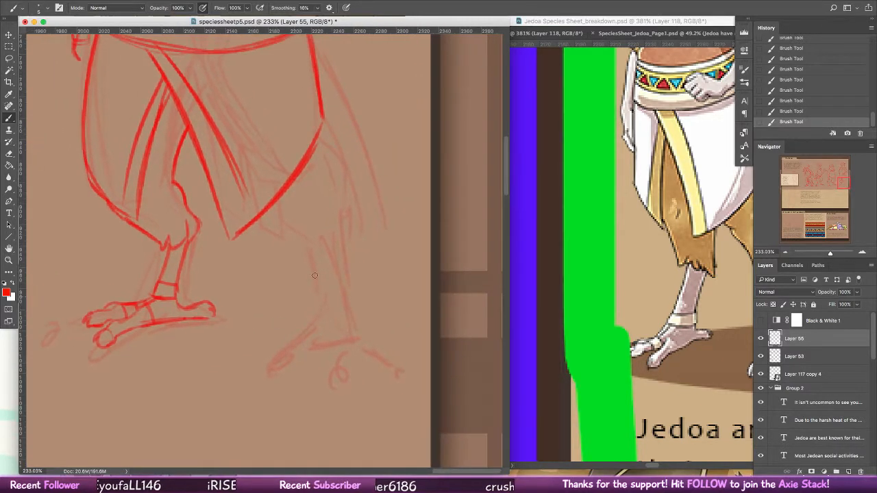
mouse_move(270, 208)
mouse_down()
mouse_move(285, 232)
mouse_move(328, 247)
mouse_up()
drag(322, 127, 349, 188)
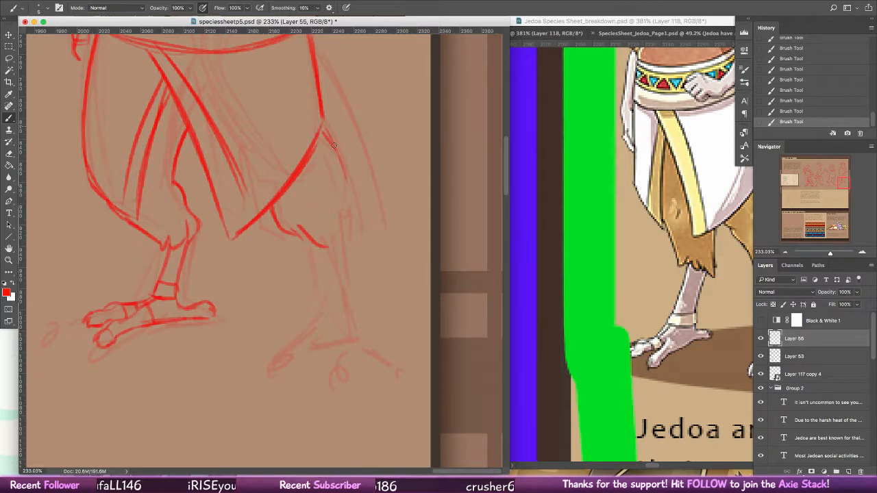
mouse_move(334, 145)
mouse_down()
mouse_move(355, 205)
mouse_move(346, 188)
mouse_move(347, 228)
mouse_move(352, 212)
mouse_move(340, 244)
mouse_up()
mouse_move(338, 212)
mouse_down()
mouse_move(328, 253)
mouse_move(314, 237)
mouse_move(319, 287)
mouse_up()
mouse_move(311, 241)
mouse_down()
mouse_move(317, 282)
mouse_move(344, 291)
mouse_up()
key(super+alt+z)
key(super+alt+z)
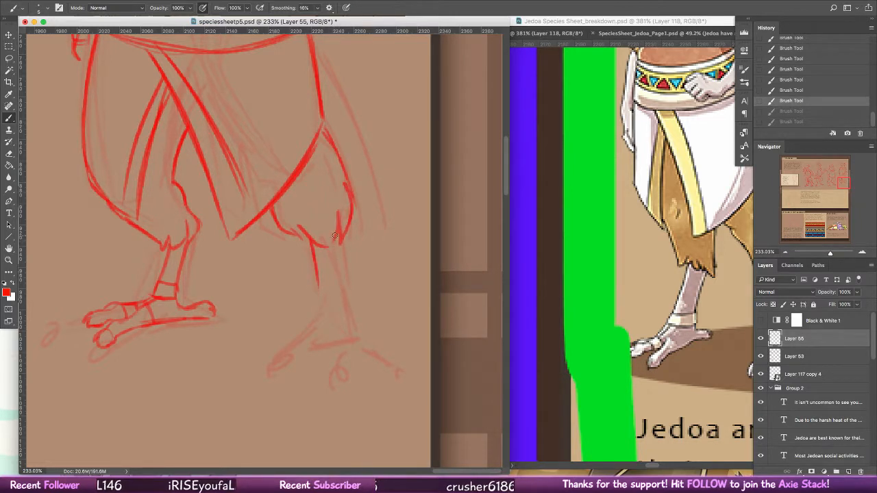
drag(335, 235, 338, 288)
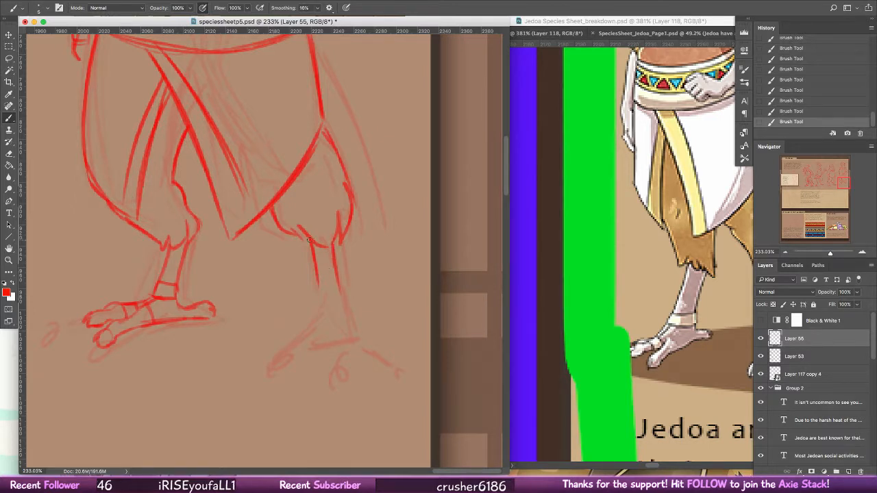
drag(310, 240, 322, 302)
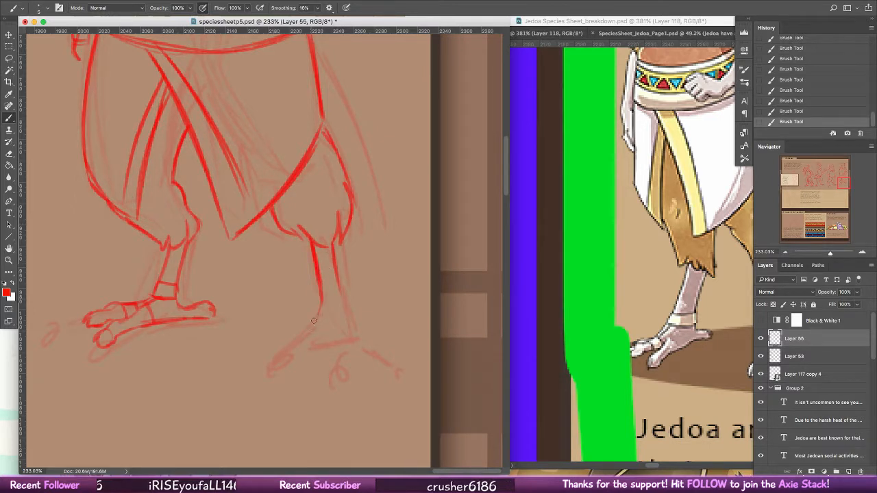
Step: Sketch the second foot facing forward, with flared ankle lines, a central toe and two side toes
drag(311, 332, 341, 331)
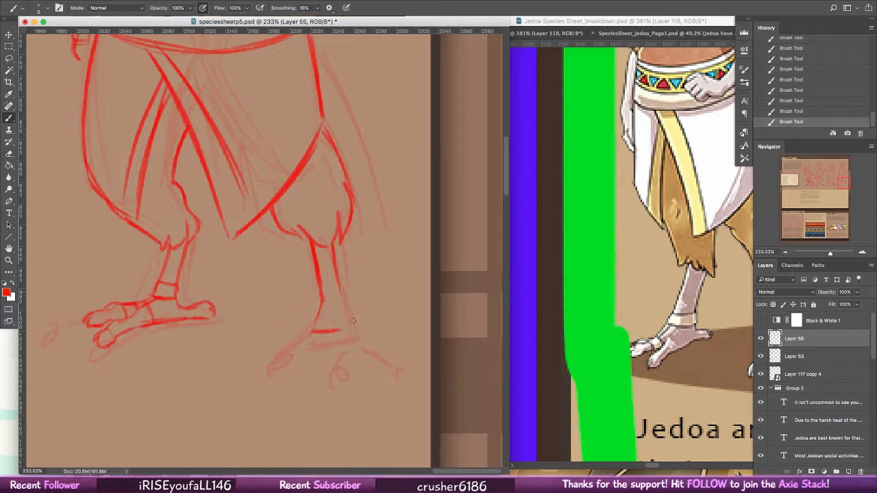
mouse_move(338, 289)
mouse_down()
mouse_move(354, 329)
mouse_move(320, 353)
mouse_move(341, 361)
mouse_up()
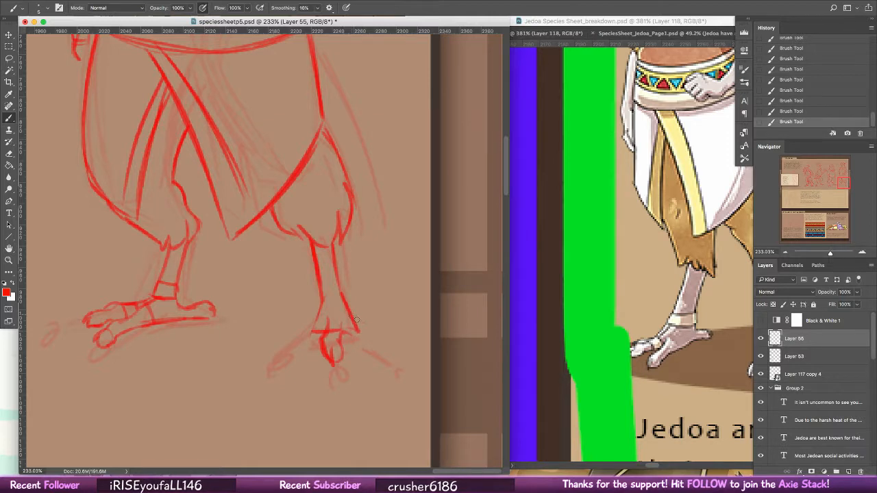
drag(351, 313, 378, 350)
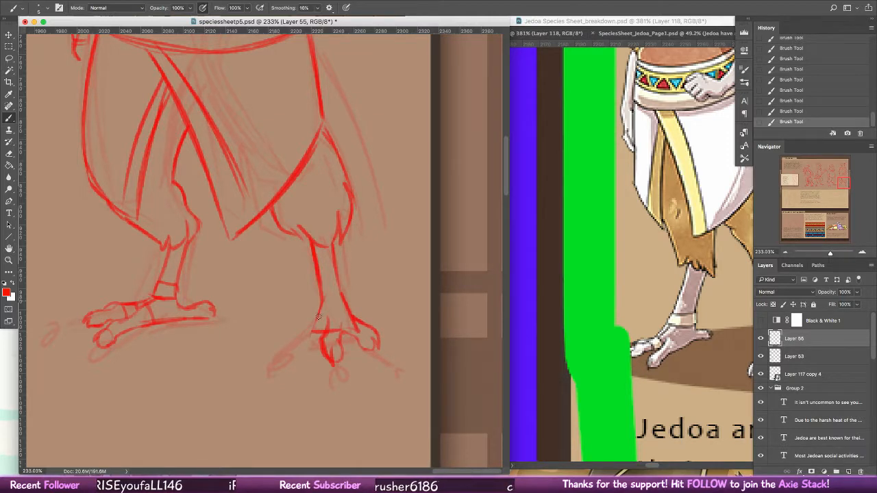
drag(295, 329, 304, 345)
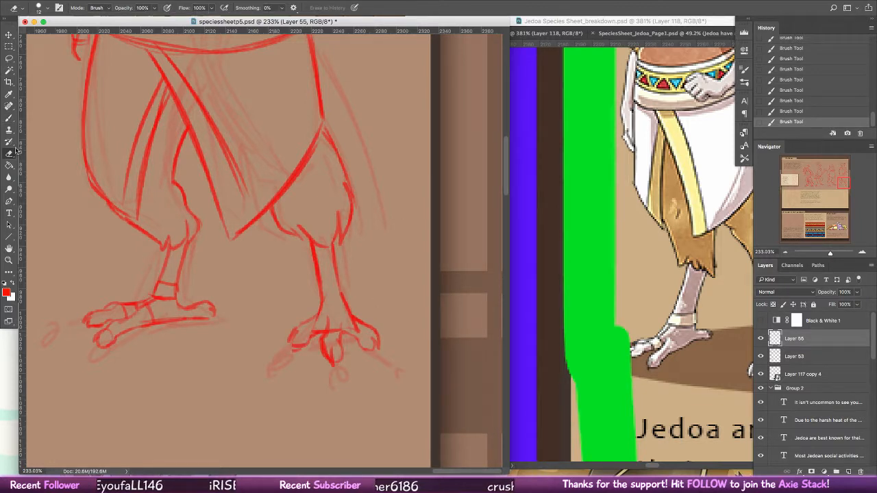
Step: Erase the overlapping construction lines in the second foot and redraw its ankle and toe outlines
key(e)
mouse_move(306, 332)
mouse_down()
mouse_move(318, 324)
mouse_move(333, 333)
mouse_move(335, 323)
mouse_move(362, 334)
mouse_up()
drag(291, 354, 319, 313)
click(9, 94)
click(9, 118)
drag(340, 271, 336, 293)
drag(344, 327, 379, 344)
Step: Trim the second foot's outer toe and ankle lines with the Eraser, and draw bands around the ankle and middle toe
key(e)
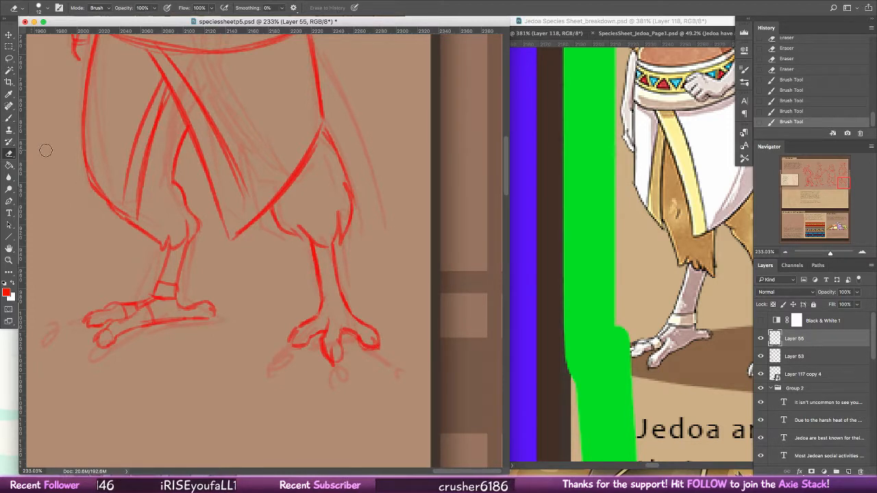
mouse_move(363, 348)
mouse_down()
mouse_move(381, 357)
mouse_move(381, 344)
mouse_up()
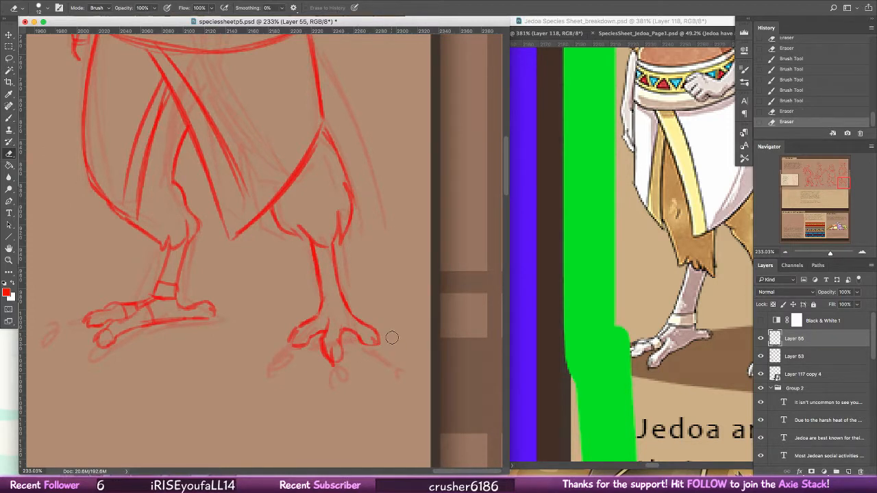
mouse_move(300, 317)
mouse_down()
mouse_move(310, 312)
mouse_move(327, 338)
mouse_move(329, 293)
mouse_move(344, 304)
mouse_up()
key(b)
drag(319, 288, 341, 284)
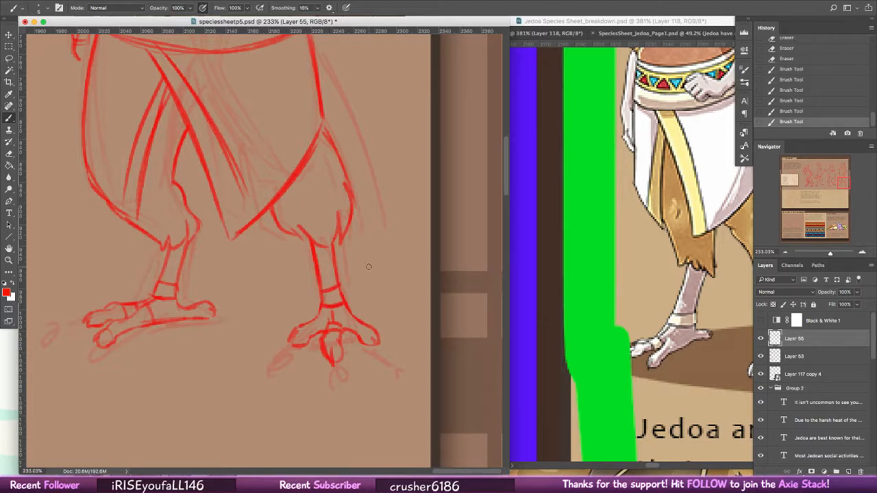
Step: Lasso the second foot below its ankle band, enlarge it slightly with Free Transform, and clear the selection
key(l)
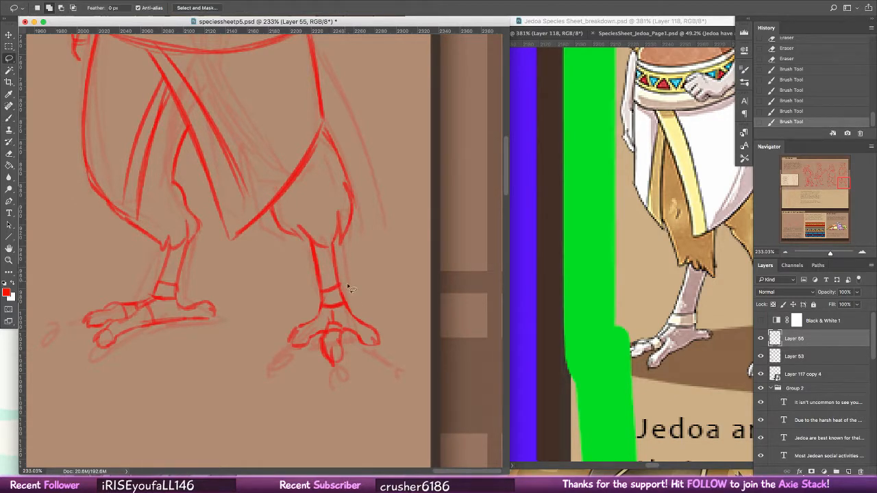
drag(315, 310, 410, 317)
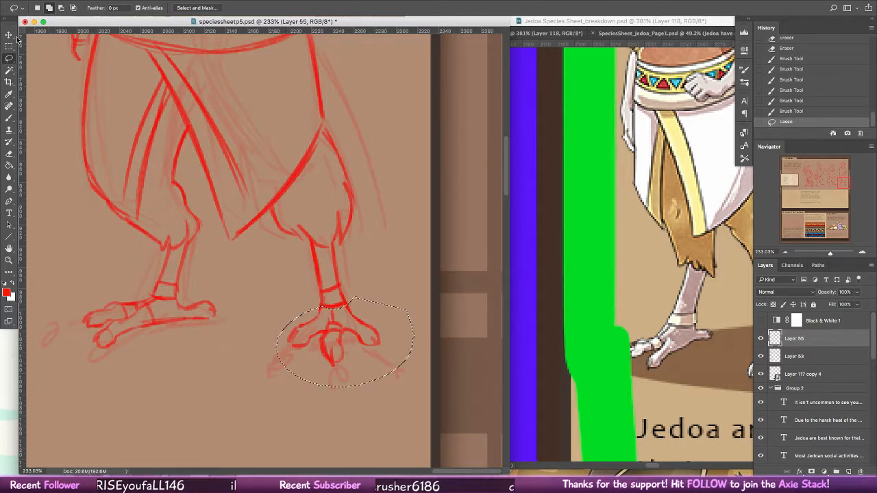
key(v)
drag(417, 388, 427, 395)
drag(406, 360, 394, 358)
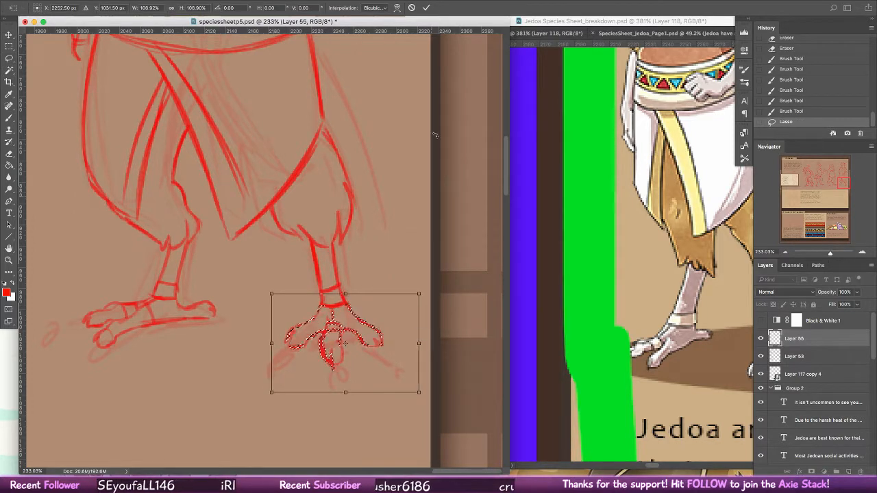
click(426, 9)
key(ctrl+d)
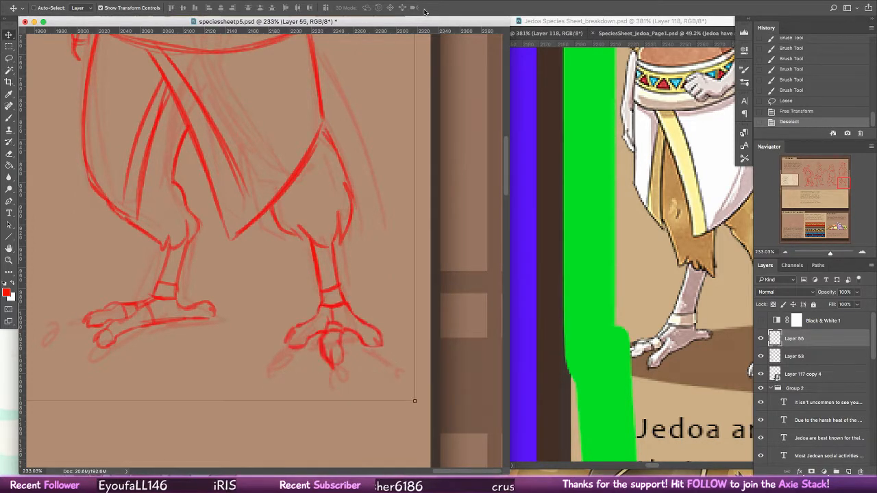
Step: Draw the long tail feathers hanging behind the skirt's outer side, using the coloured figure's tail as reference
click(9, 260)
drag(395, 282, 335, 274)
drag(457, 233, 518, 214)
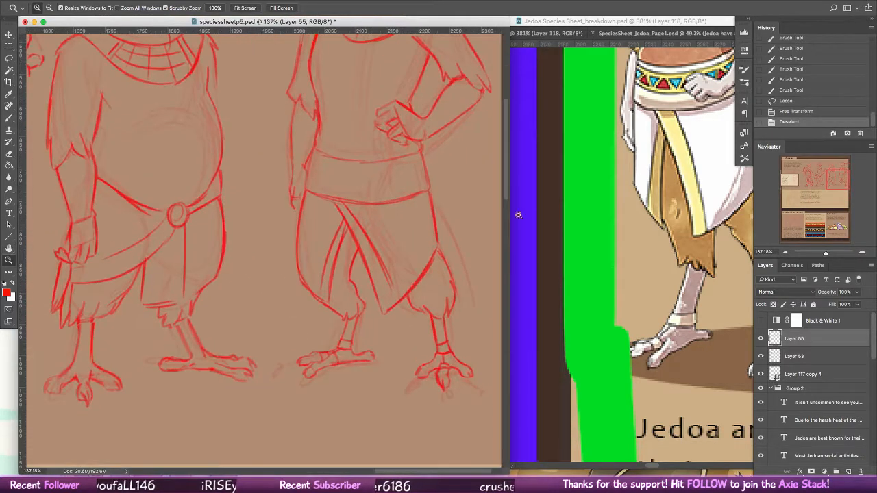
click(672, 233)
drag(619, 283, 454, 324)
click(308, 355)
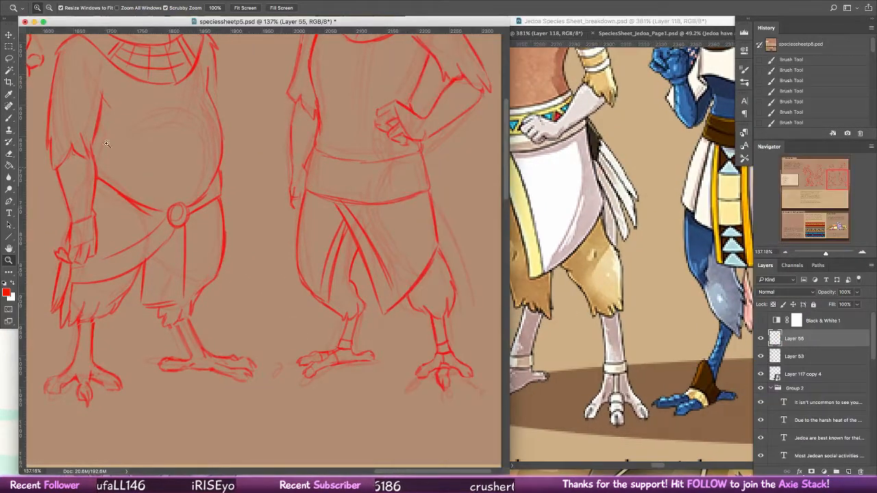
click(9, 118)
drag(435, 207, 470, 293)
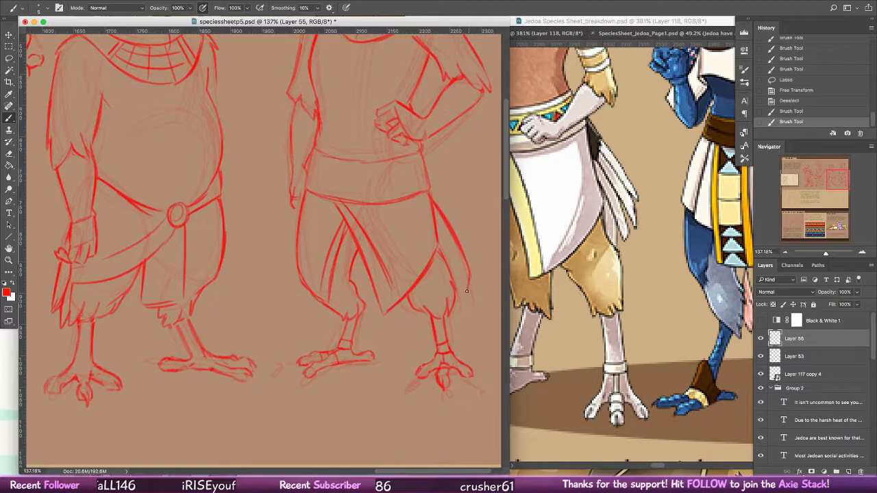
mouse_move(465, 259)
mouse_down()
mouse_move(458, 324)
mouse_move(464, 317)
mouse_up()
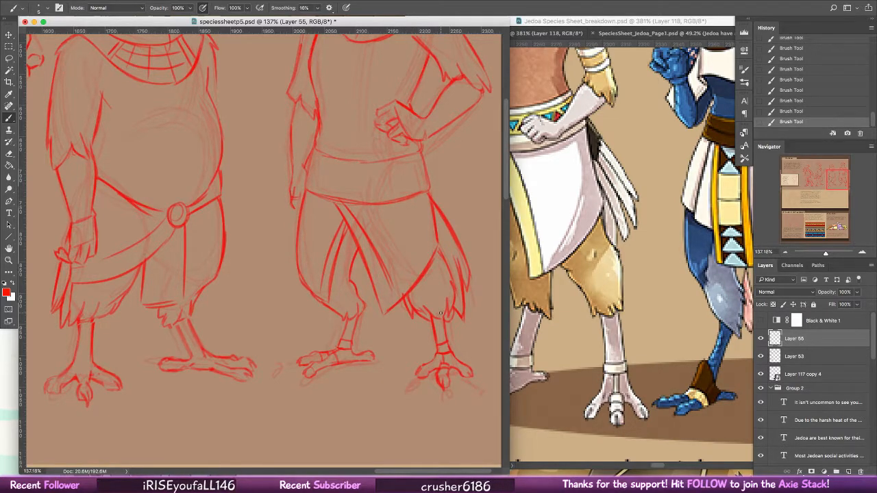
Step: Hide the rough sketch on Layer 53 and add a horizontal guide at the level of the figures' feet
key(z)
key(ctrl+0)
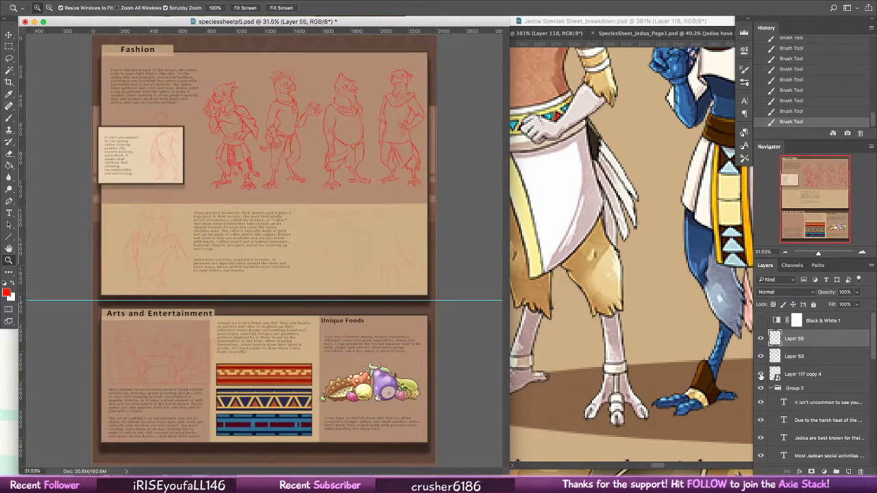
click(760, 374)
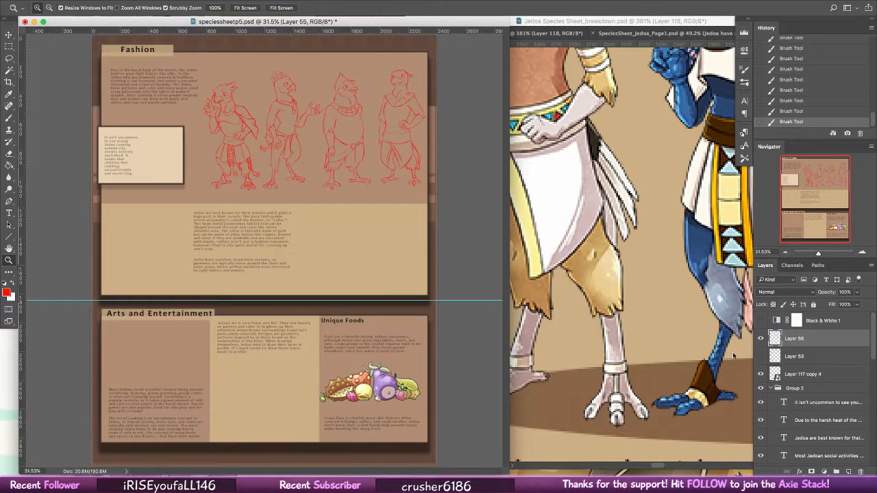
drag(350, 32, 365, 183)
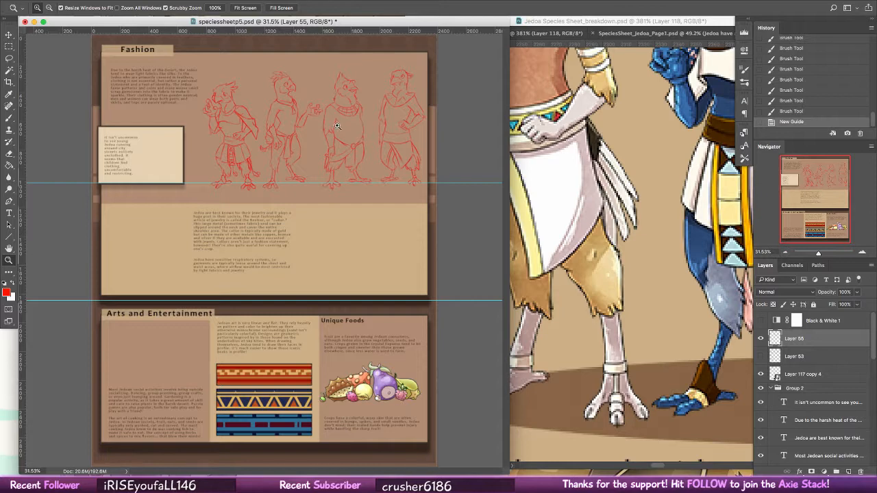
Step: Select the fourth figure with a rectangular marquee and move it over the third figure to compare their heights
drag(376, 125, 468, 119)
click(13, 47)
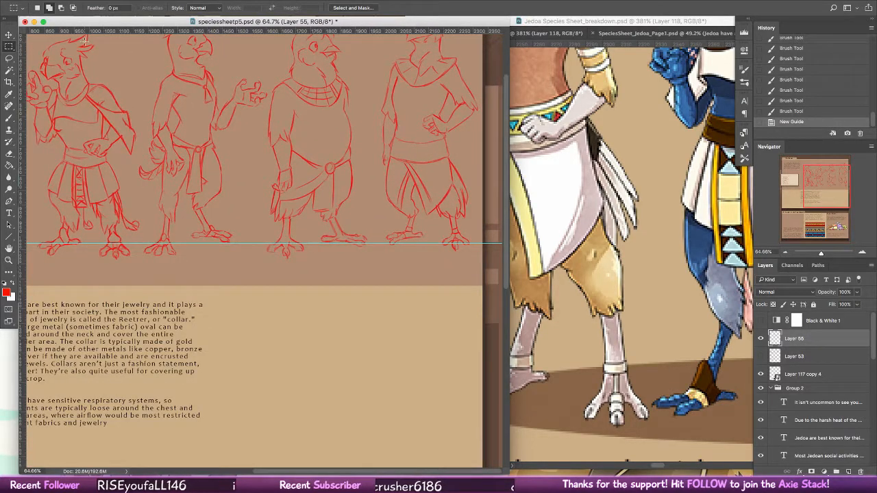
scroll(85, 41, up, 3)
drag(377, 63, 475, 354)
drag(502, 243, 456, 155)
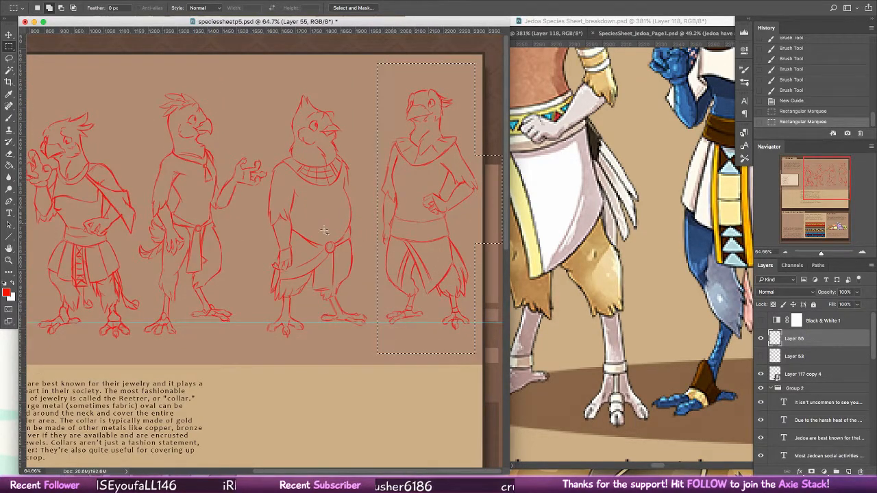
key(v)
drag(434, 250, 315, 253)
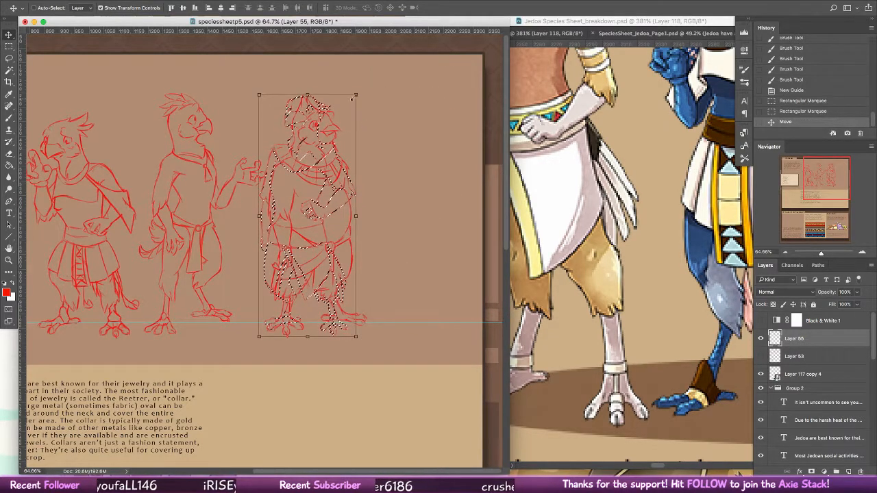
Step: Scale the fourth figure to about 103%, move it back beside the third figure, and clear the selection
drag(355, 96, 363, 87)
drag(305, 248, 424, 246)
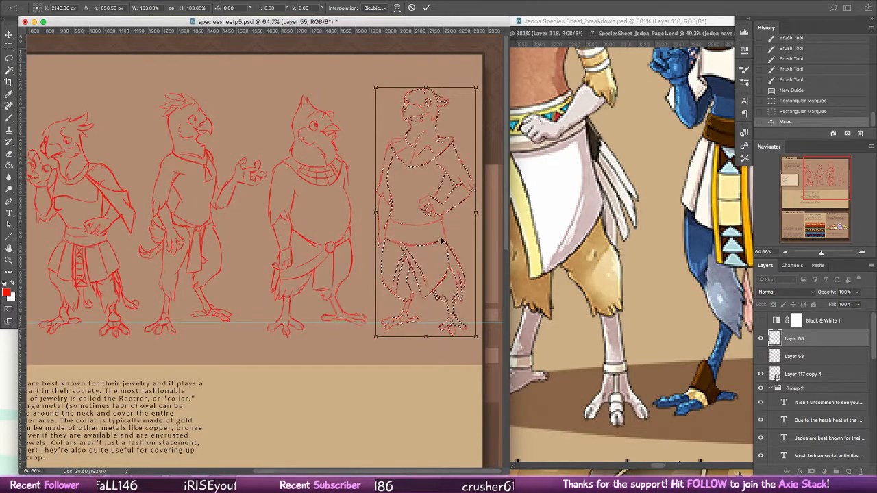
click(427, 8)
key(super+d)
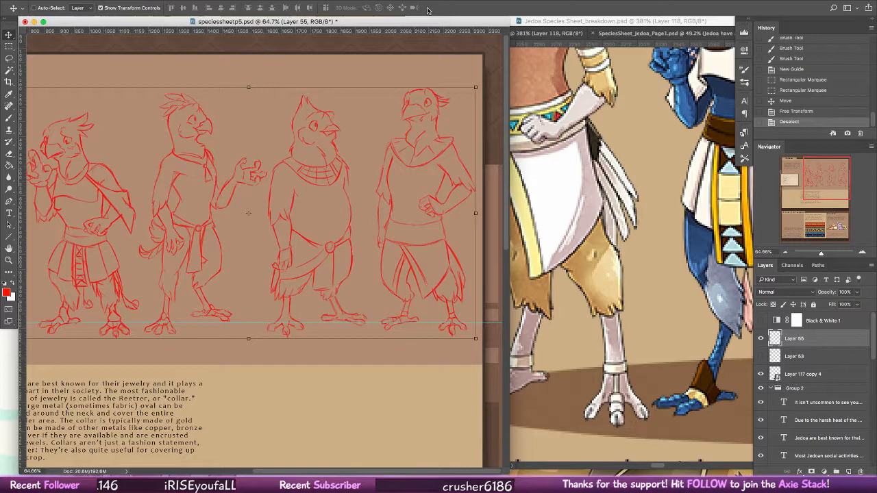
Step: Lasso the third figure, compare its height over the second figure, scale it to about 97%, and return it to its place
key(l)
mouse_move(370, 85)
mouse_down()
mouse_move(288, 103)
mouse_move(270, 181)
mouse_move(363, 370)
mouse_move(350, 111)
mouse_move(366, 87)
mouse_up()
key(v)
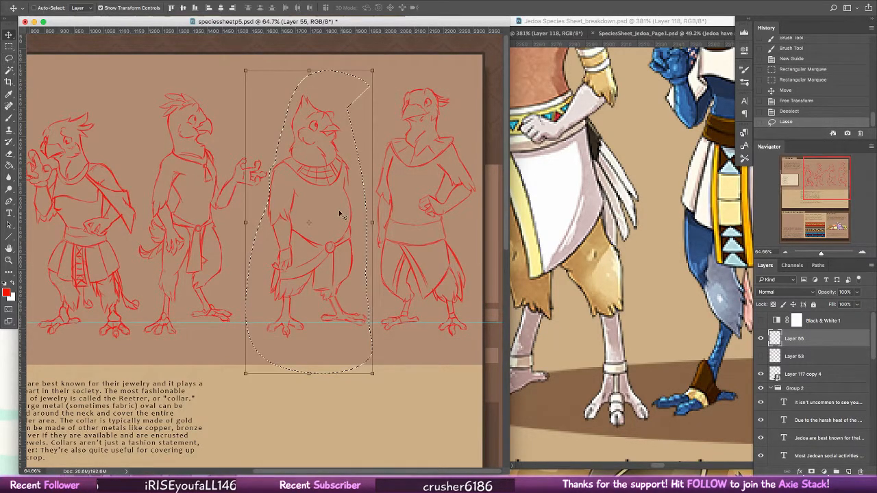
drag(343, 213, 222, 214)
drag(246, 93, 243, 101)
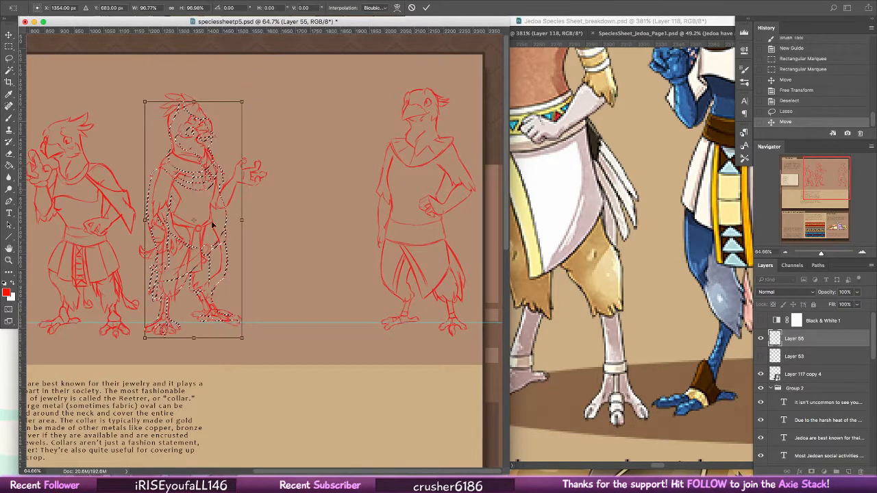
mouse_move(214, 233)
mouse_down()
mouse_move(238, 245)
mouse_move(334, 251)
mouse_move(335, 242)
mouse_up()
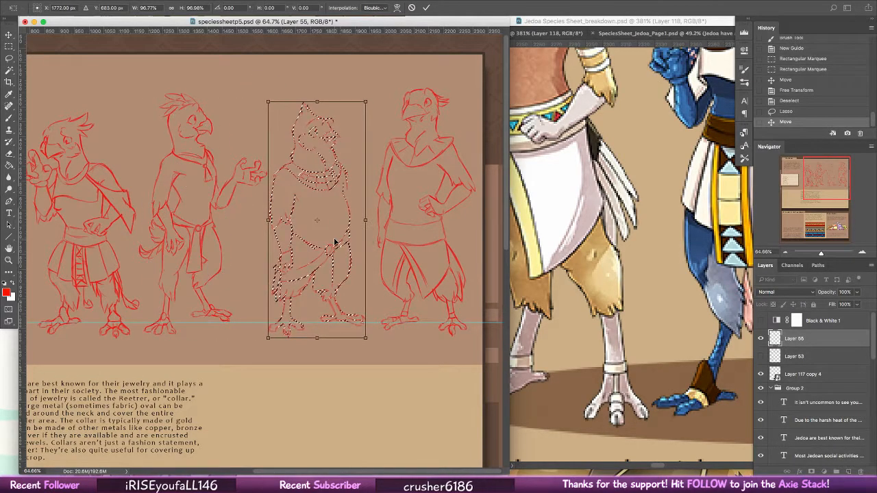
click(426, 8)
Step: Scale the third figure down further, nudge it so its feet match the guide, and clear the selection
key(ctrl+t)
mouse_move(365, 102)
mouse_down()
mouse_move(348, 110)
mouse_move(355, 118)
mouse_move(362, 104)
mouse_move(362, 116)
mouse_up()
key(Return)
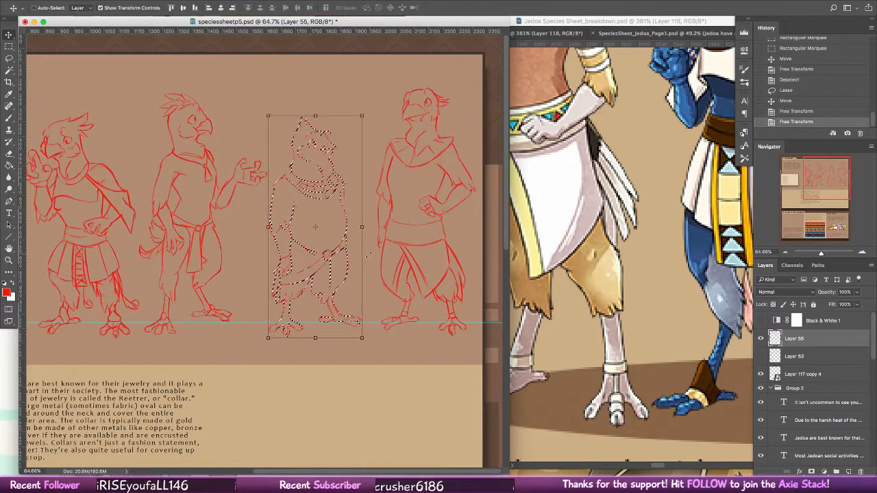
mouse_move(346, 283)
mouse_down()
mouse_move(226, 288)
mouse_move(322, 268)
mouse_move(343, 274)
mouse_up()
key(ctrl+t)
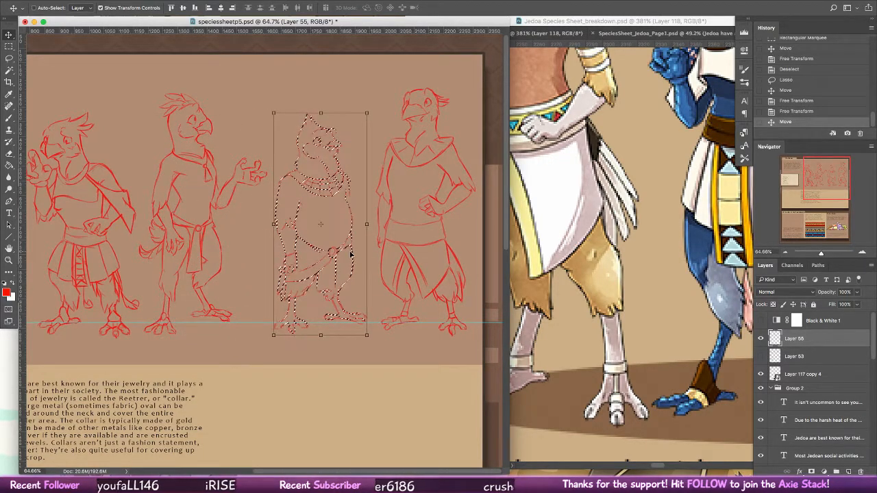
key(ctrl+d)
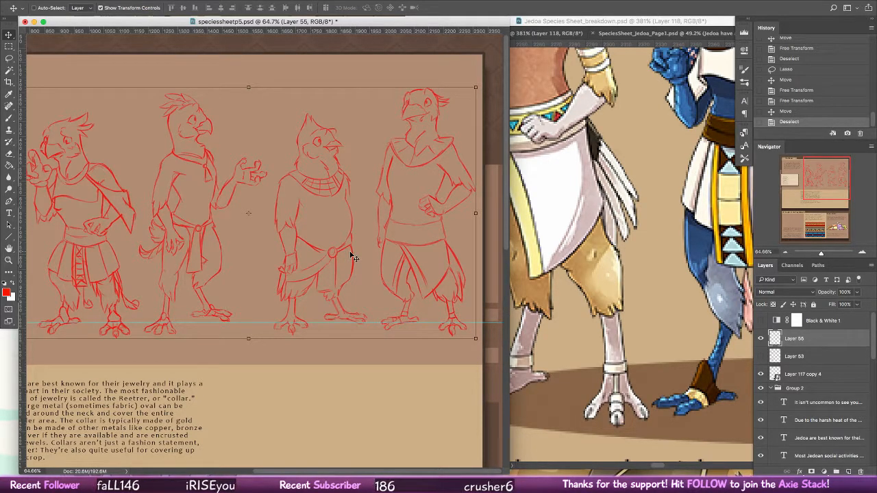
Step: Close the Jedoa Species Sheet_breakdown.psd reference and save speciessheetp5.psd
click(9, 261)
mouse_move(405, 254)
mouse_down()
mouse_move(390, 255)
mouse_move(397, 252)
mouse_up()
click(614, 218)
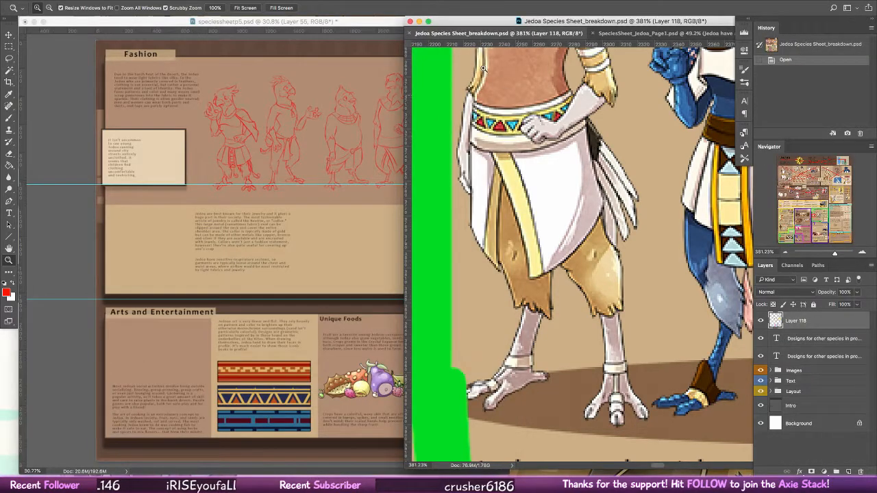
click(410, 22)
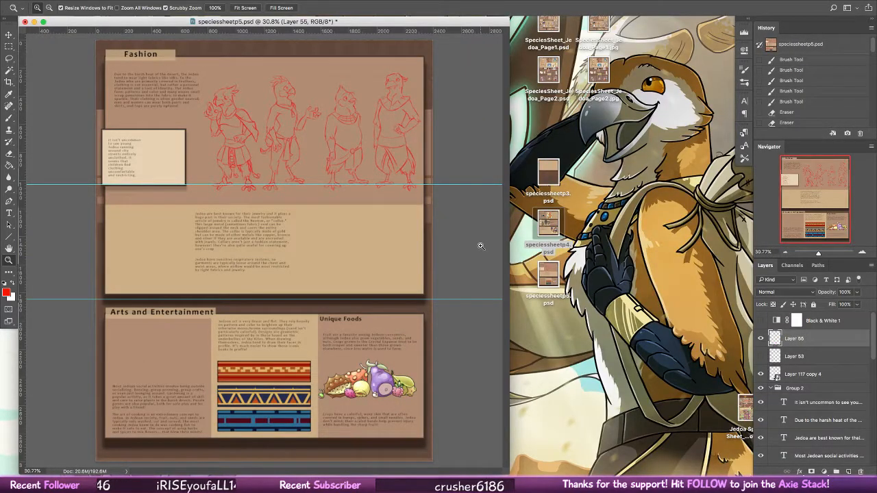
key(super+s)
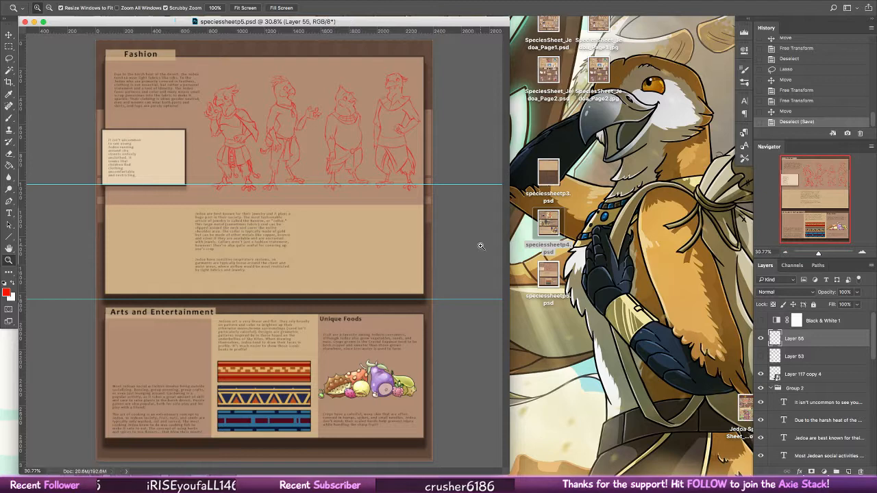
Step: Enlarge all four figures on Layer 55 slightly and reposition them within the Fashion section
key(v)
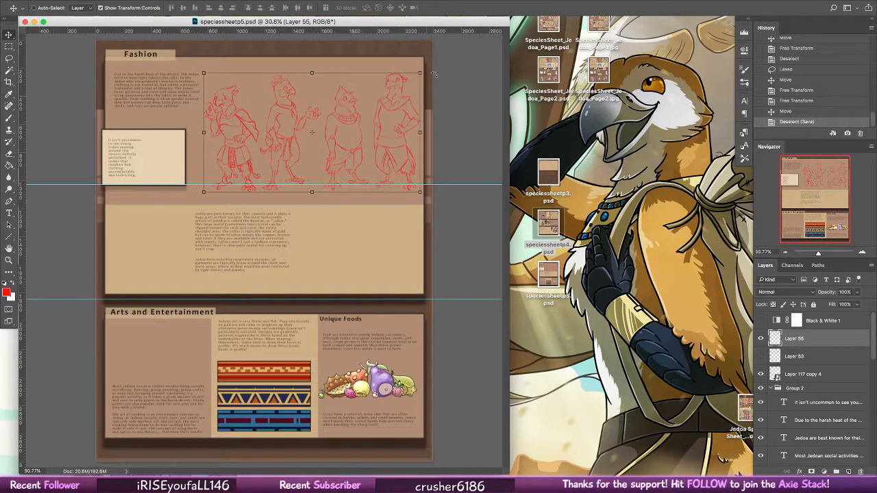
drag(420, 73, 426, 69)
drag(414, 161, 412, 156)
drag(419, 69, 424, 67)
drag(411, 142, 408, 137)
click(427, 7)
Step: Flip the four-figure sketch horizontally and shift it slightly toward the outer edge of the Fashion section
click(124, 2)
mouse_move(107, 2)
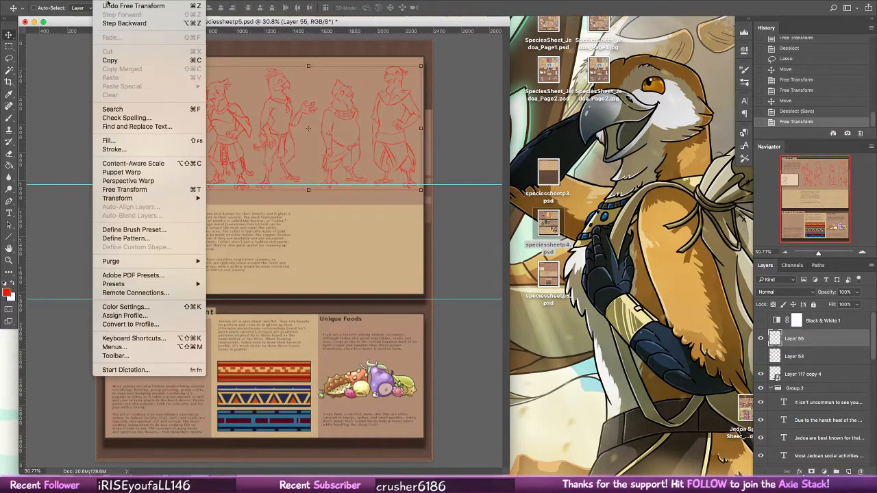
mouse_move(148, 199)
click(255, 300)
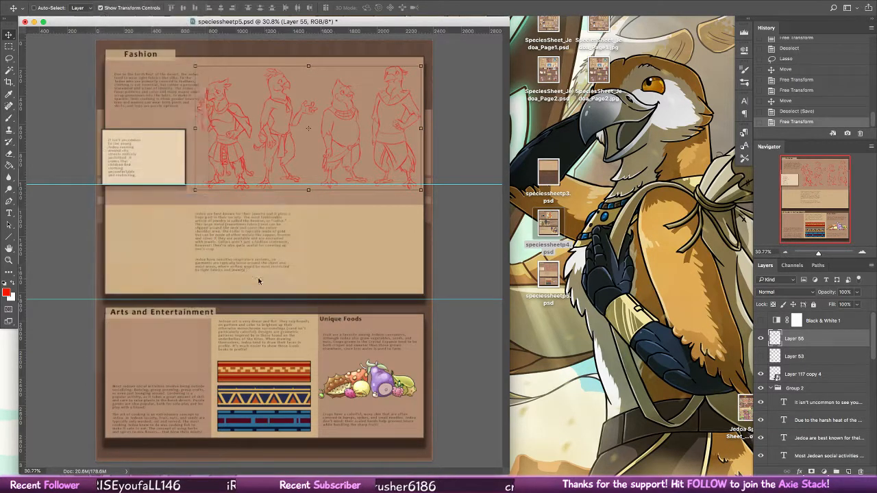
drag(399, 161, 409, 158)
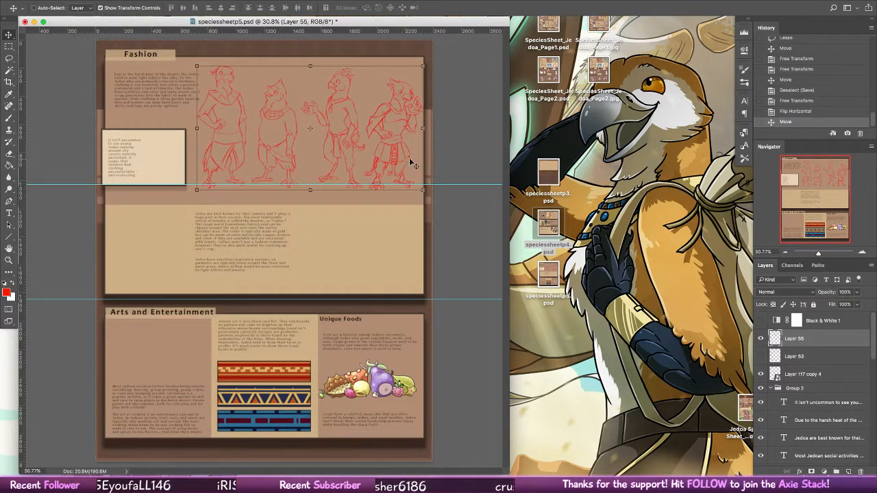
click(9, 260)
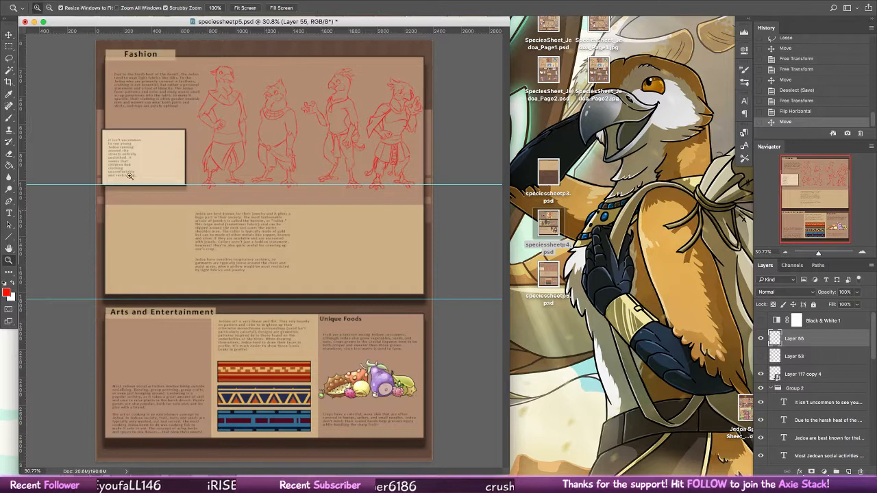
mouse_move(313, 84)
mouse_down()
mouse_move(467, 137)
mouse_move(495, 182)
mouse_up()
key(l)
mouse_move(198, 65)
mouse_down()
mouse_move(103, 315)
mouse_move(196, 242)
mouse_move(205, 75)
mouse_up()
key(v)
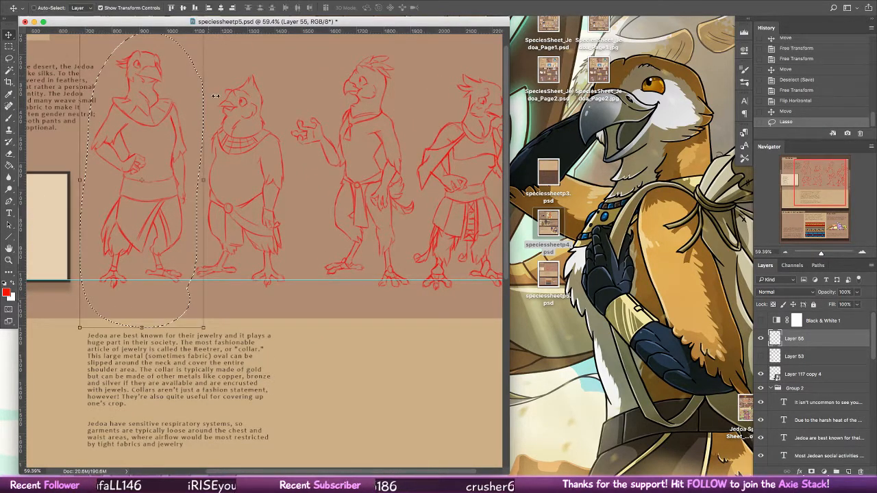
click(204, 328)
click(397, 8)
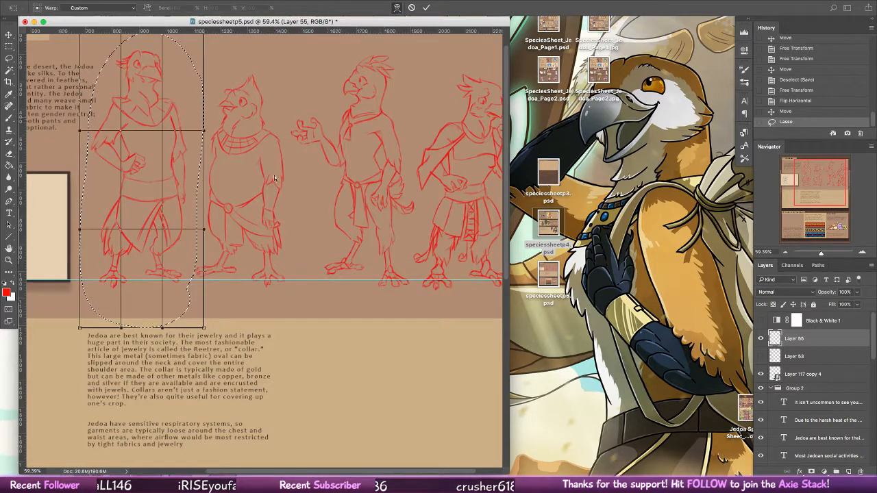
drag(182, 283, 186, 283)
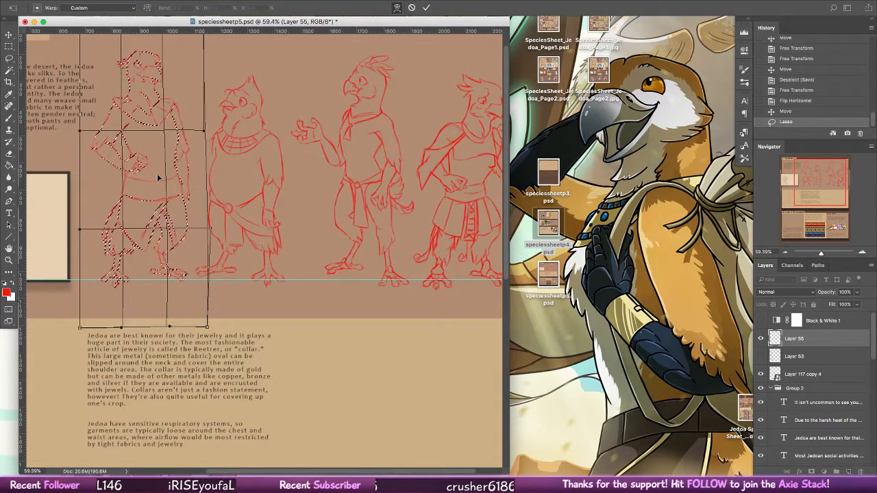
drag(157, 174, 153, 175)
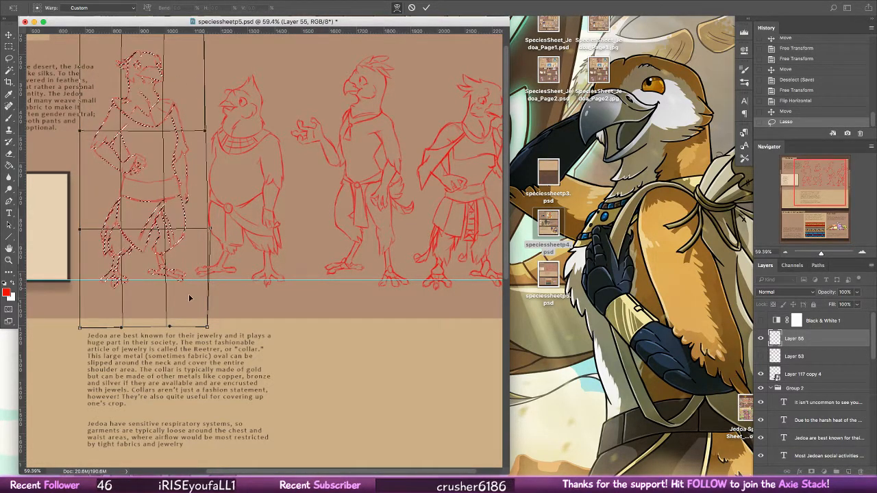
drag(190, 298, 199, 299)
drag(80, 328, 98, 328)
drag(140, 284, 151, 283)
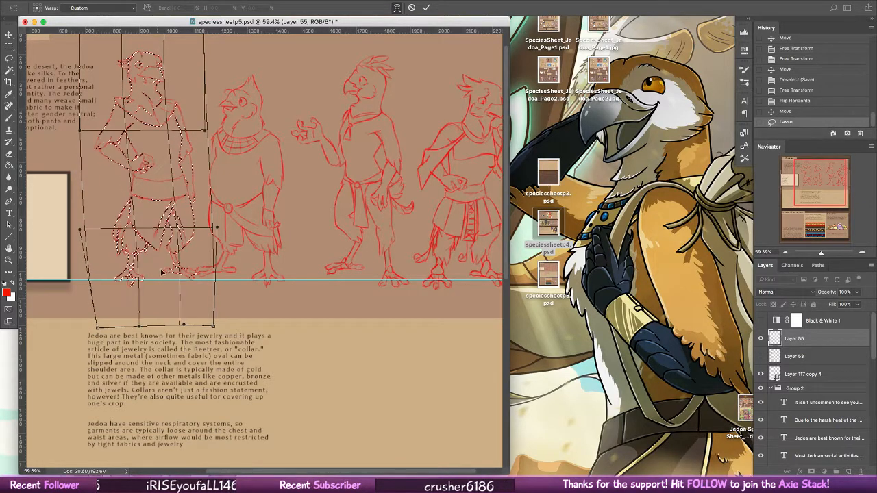
click(411, 8)
key(ctrl+d)
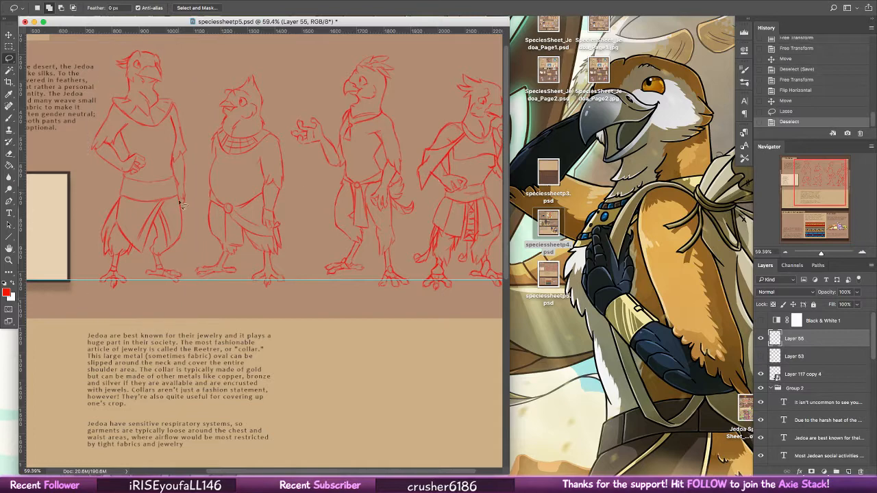
Step: Lasso the skirt and legs of the tall leftmost figure, reshape them with Free Transform to shift the feet toward the second figure, and deselect
mouse_move(181, 201)
mouse_down()
mouse_move(114, 207)
mouse_move(197, 286)
mouse_move(184, 205)
mouse_up()
key(v)
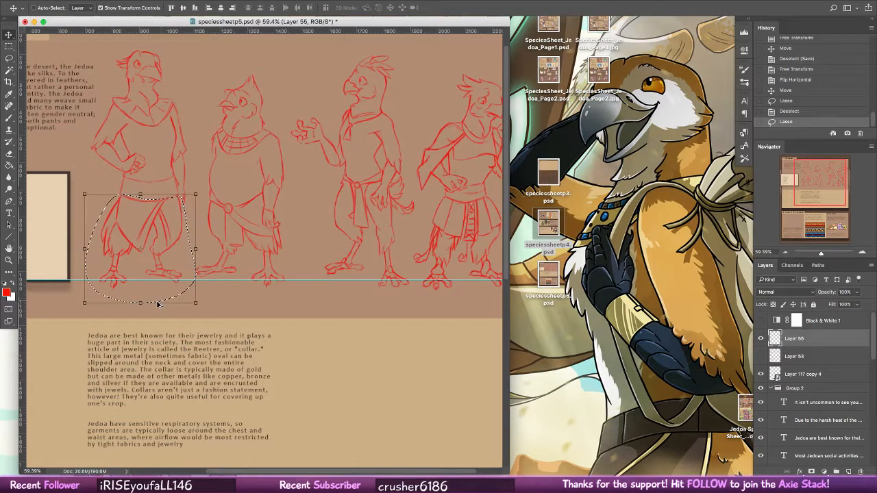
mouse_move(141, 301)
mouse_down()
mouse_move(154, 302)
mouse_move(143, 307)
mouse_up()
drag(201, 306, 206, 306)
drag(143, 197, 146, 192)
click(427, 9)
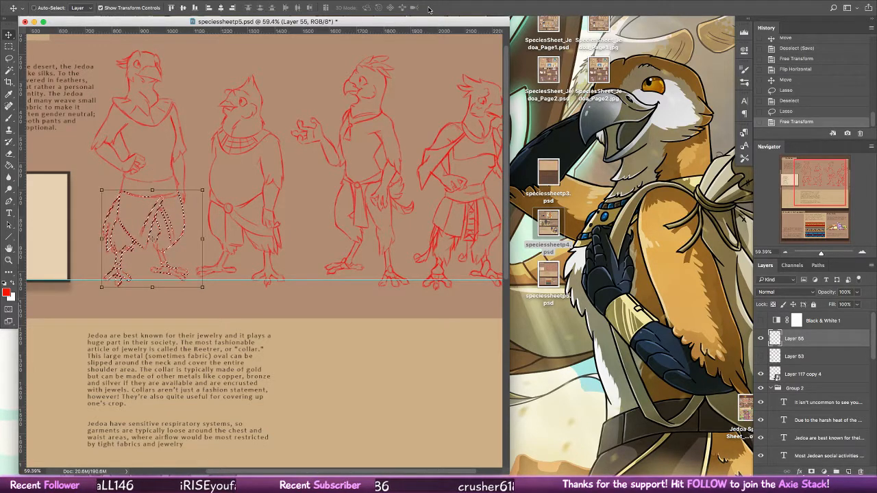
key(super+d)
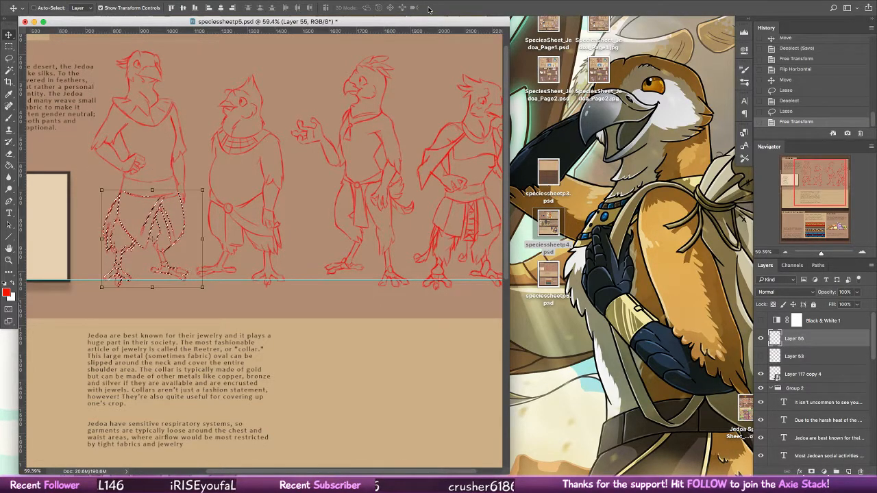
Step: Lasso the whole leftmost figure and skew it horizontally by about 0.28 degrees
key(l)
mouse_move(177, 47)
mouse_down()
mouse_move(81, 144)
mouse_move(174, 43)
mouse_up()
key(v)
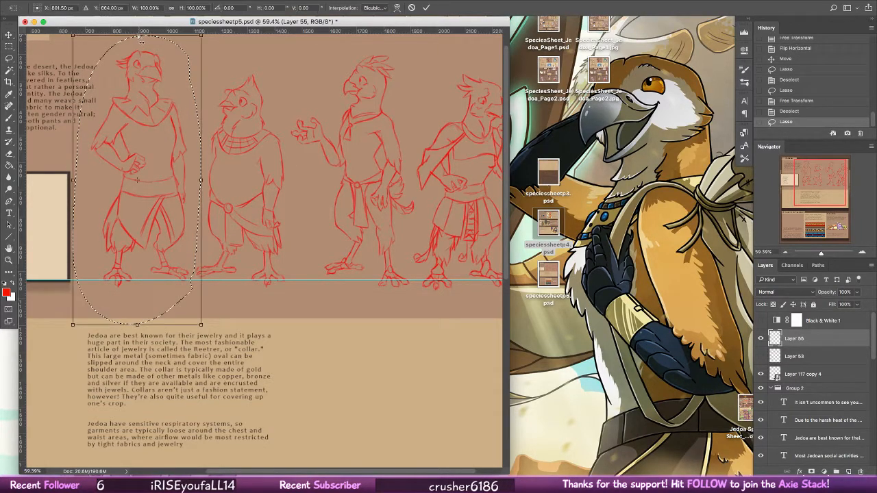
key(super+t)
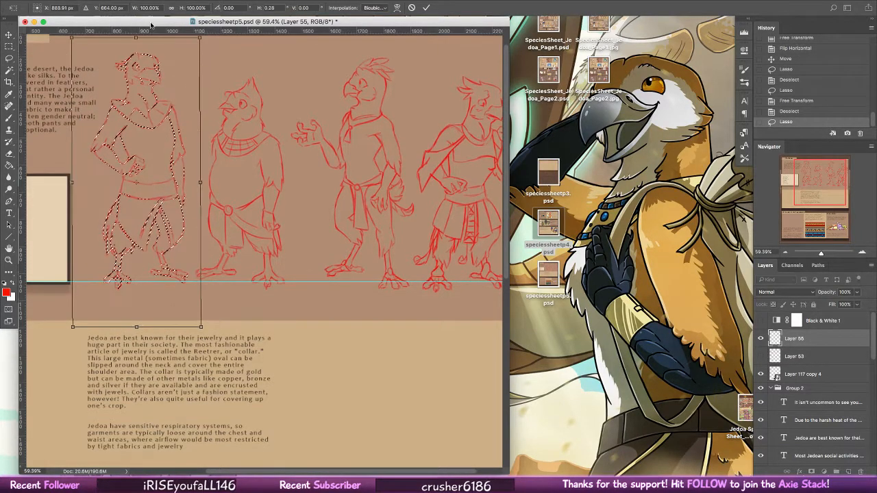
click(427, 9)
Step: Warp the head area of the leftmost figure to adjust its posture, apply the warp, and clear the selection
drag(189, 53, 157, 74)
click(397, 8)
drag(123, 74, 122, 78)
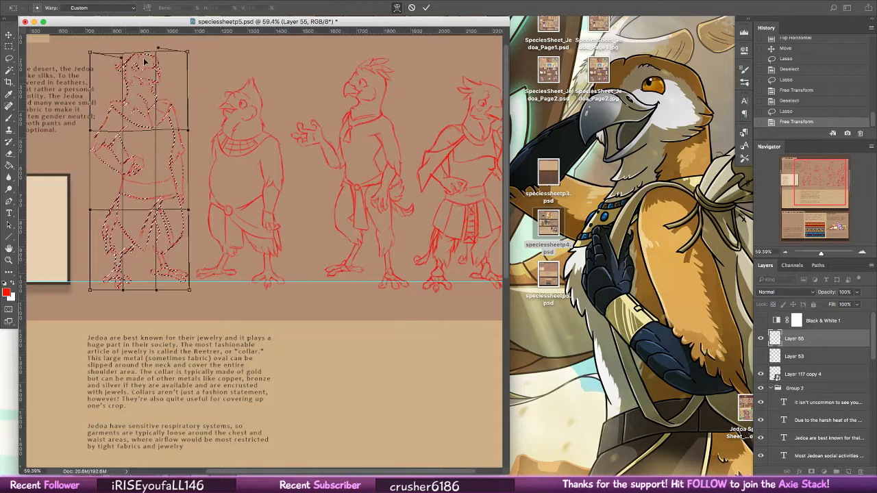
click(427, 9)
key(ctrl+d)
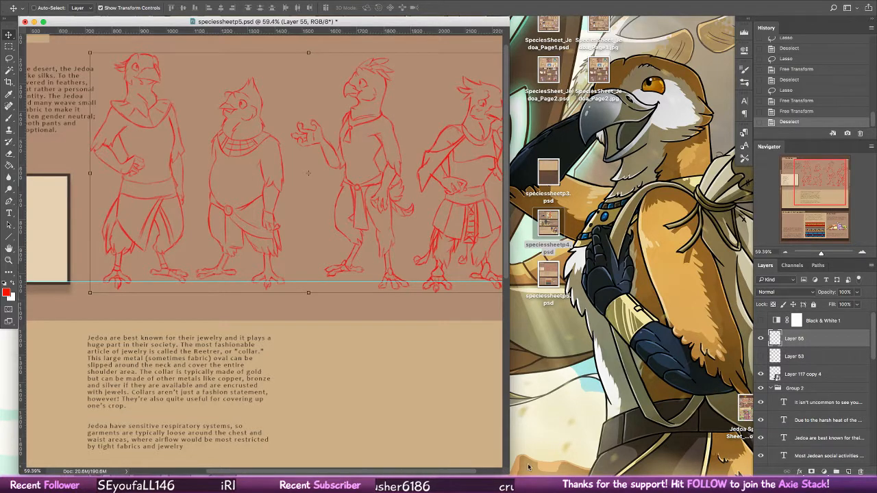
Step: Widen the document window so that all four figures fit in view
click(507, 466)
drag(509, 471, 613, 473)
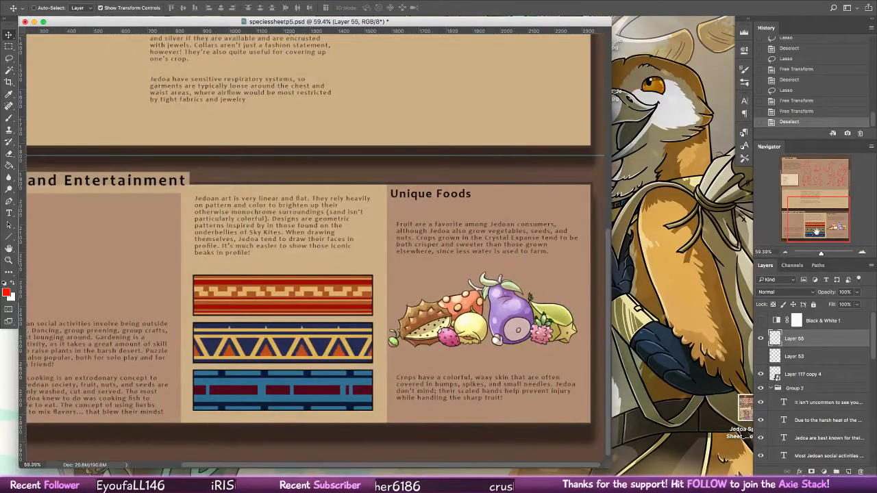
drag(844, 205, 846, 165)
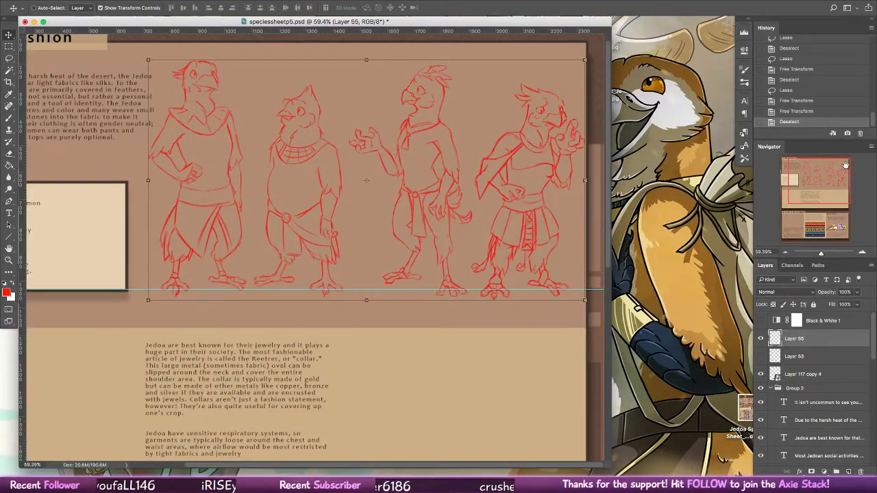
Step: Lasso the short second figure, skew it slightly so its feet shift toward the third figure, and clear the selection
key(l)
mouse_move(331, 86)
mouse_down()
mouse_move(254, 139)
mouse_move(248, 275)
mouse_move(339, 314)
mouse_move(358, 237)
mouse_move(331, 88)
mouse_up()
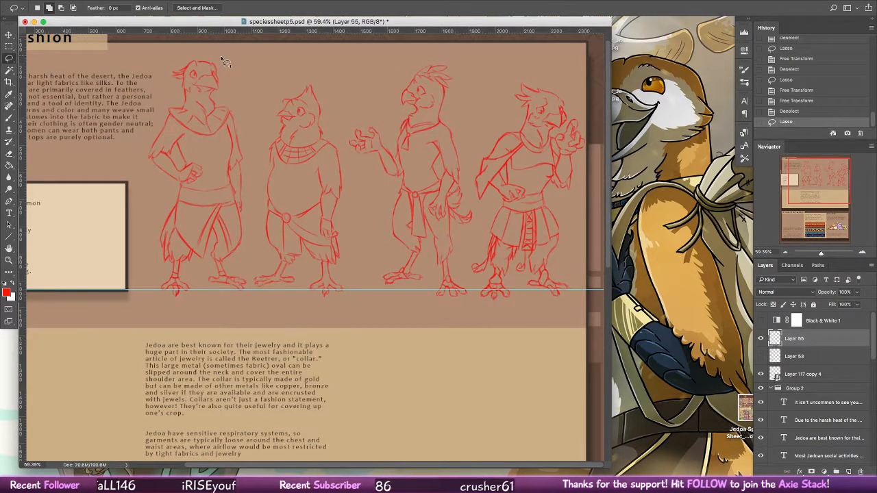
key(v)
drag(305, 320, 307, 320)
click(426, 7)
key(ctrl+d)
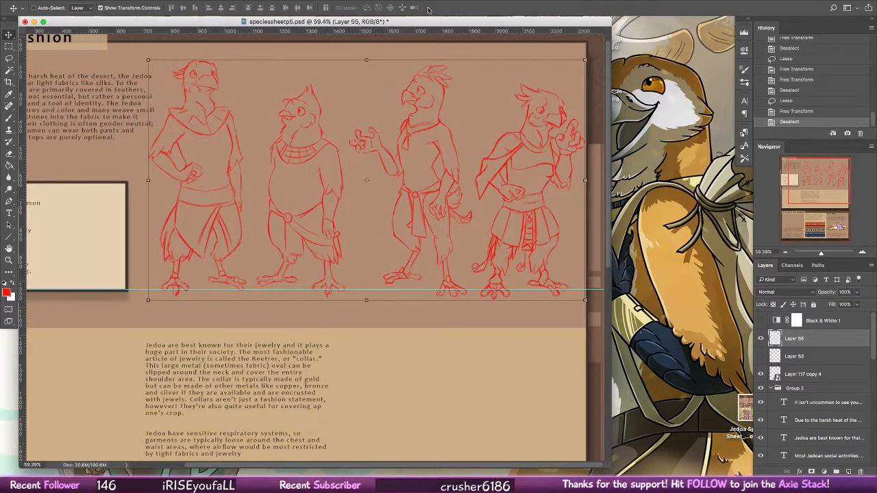
Step: Select the two rightmost figures with rectangular marquees, move them slightly closer to the other two, deselect, and save the document
click(9, 46)
drag(347, 43, 582, 329)
drag(575, 117, 602, 199)
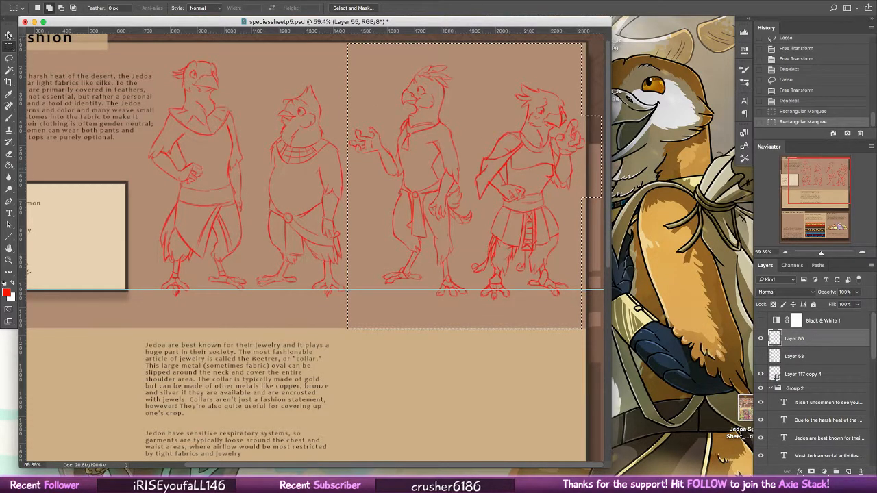
key(v)
mouse_move(565, 234)
mouse_down()
mouse_move(562, 224)
mouse_move(559, 234)
mouse_up()
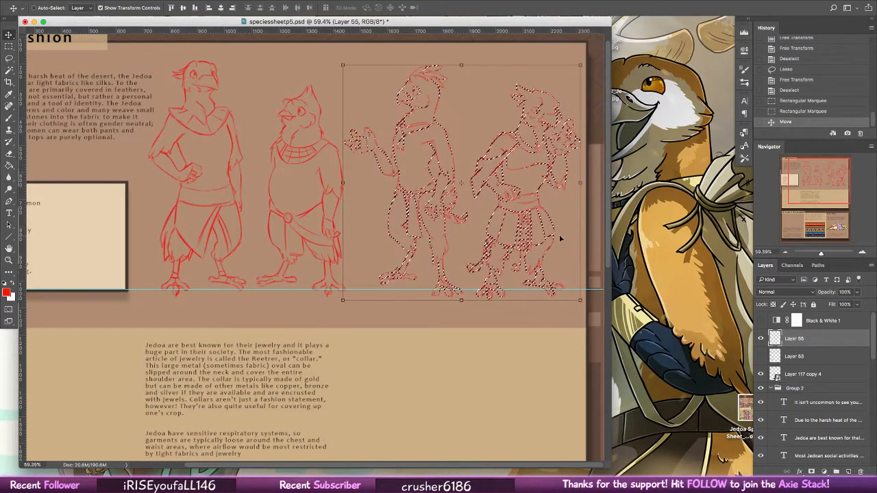
key(super+d)
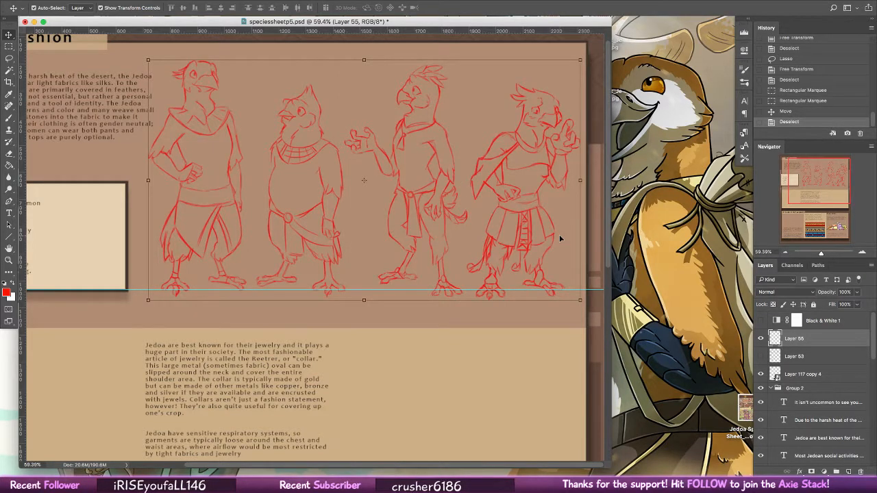
key(super+s)
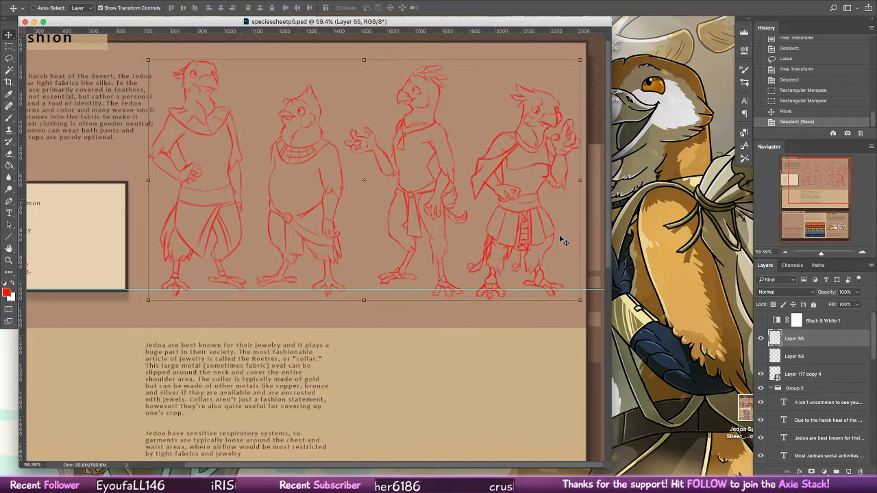
Step: Show the rough sketch on Layer 53 again with the whole Fashion section in view
click(11, 259)
drag(528, 176, 522, 178)
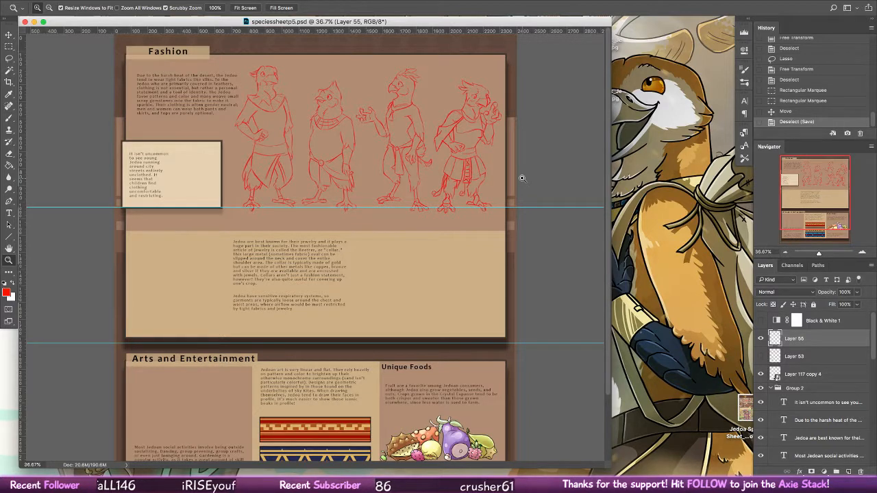
click(760, 356)
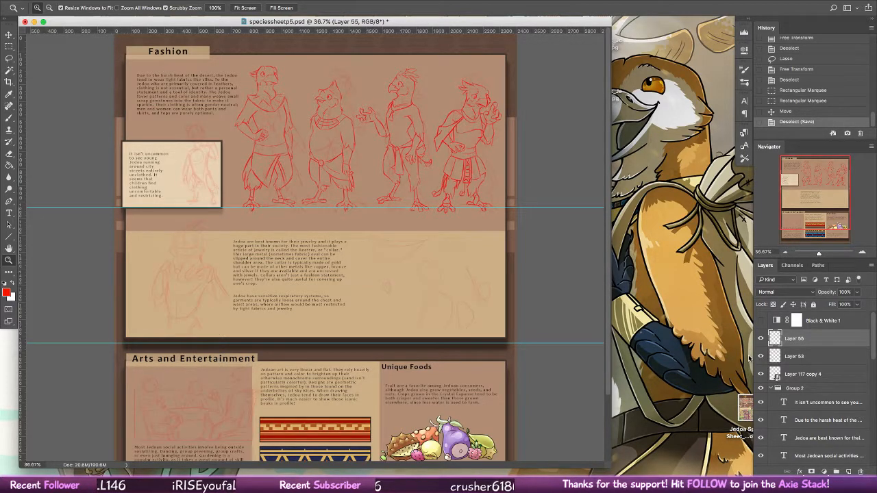